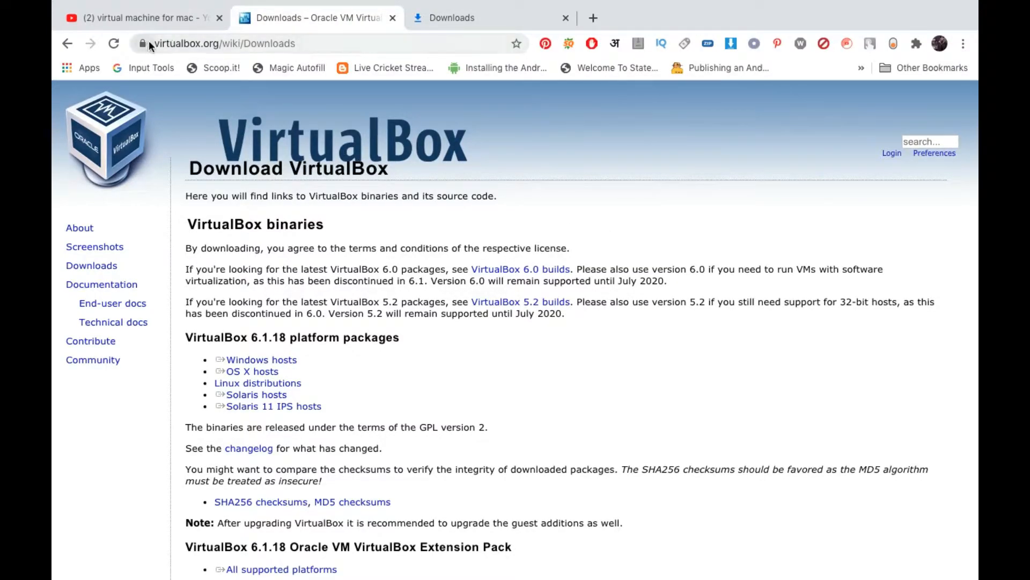
Visit the virtualbox.org home page and go from there to its Downloads page.
drag(154, 44, 223, 47)
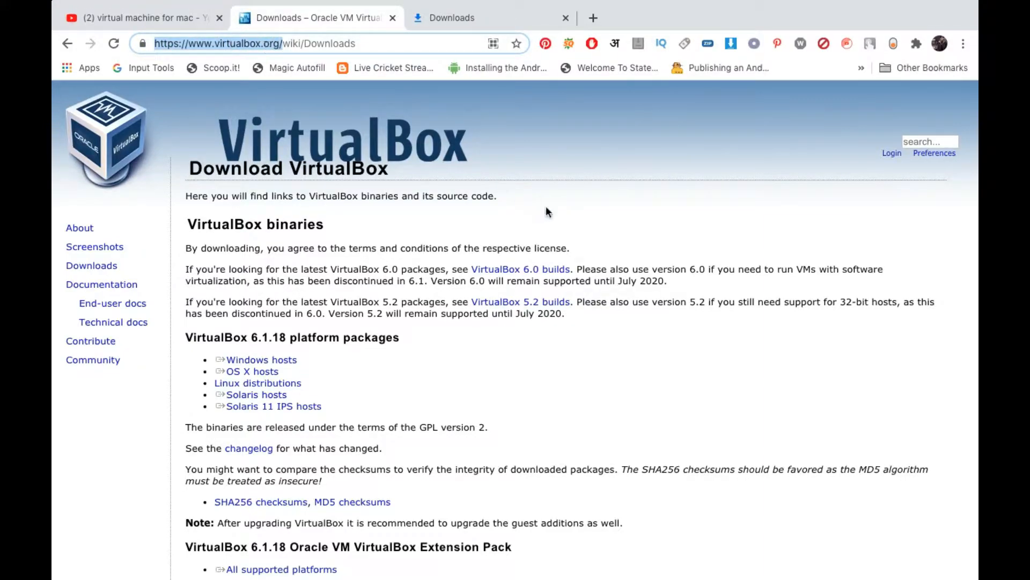
click(571, 230)
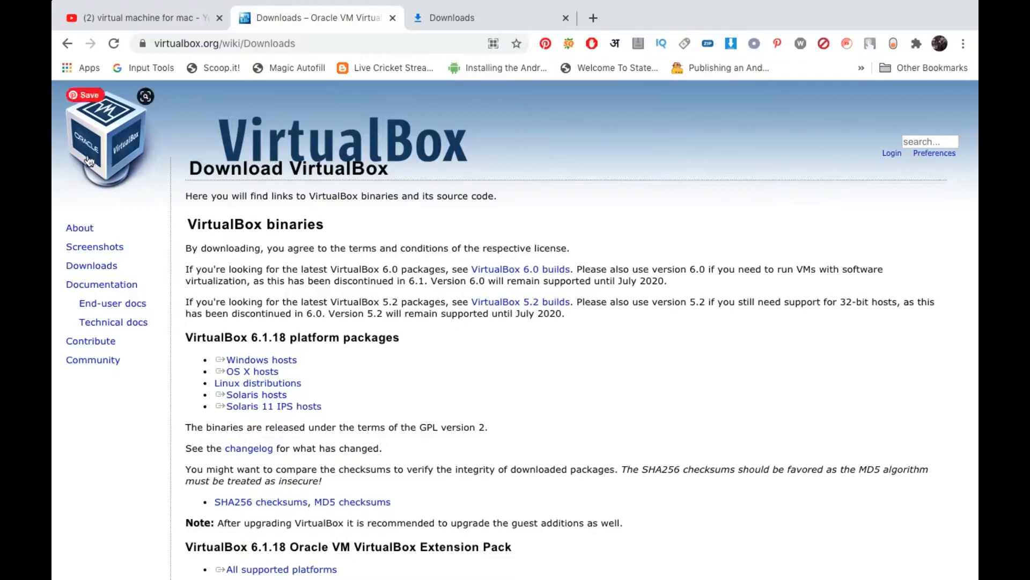
click(127, 152)
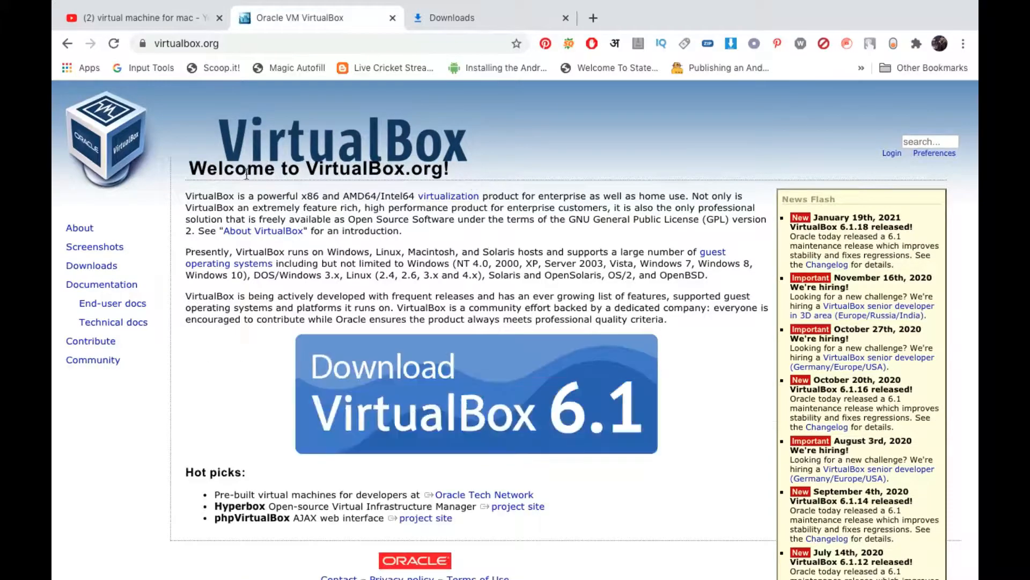
click(99, 267)
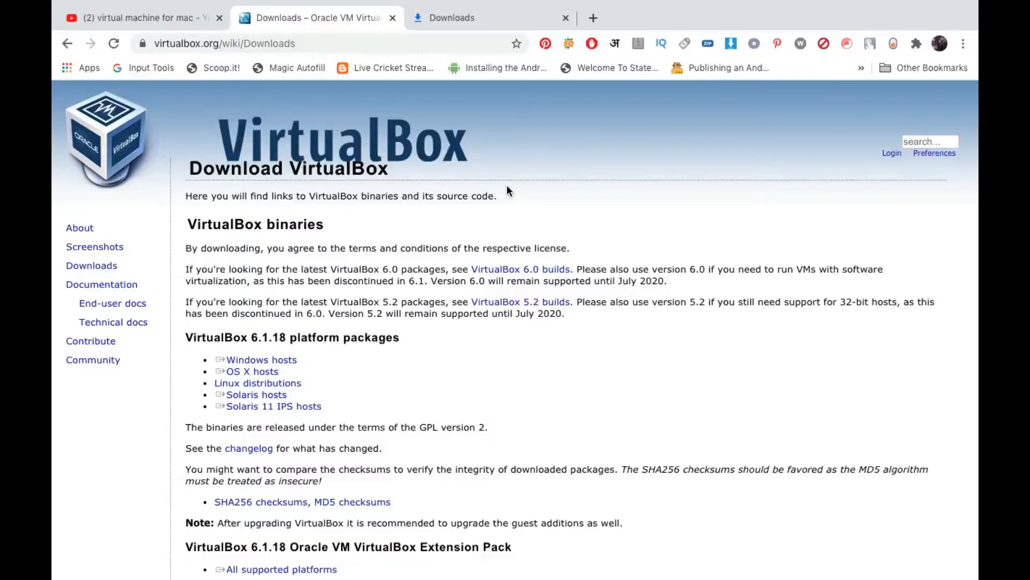
Start downloading the VirtualBox 6.1.18 platform package for OS X hosts.
scroll(440, 361, down, 3)
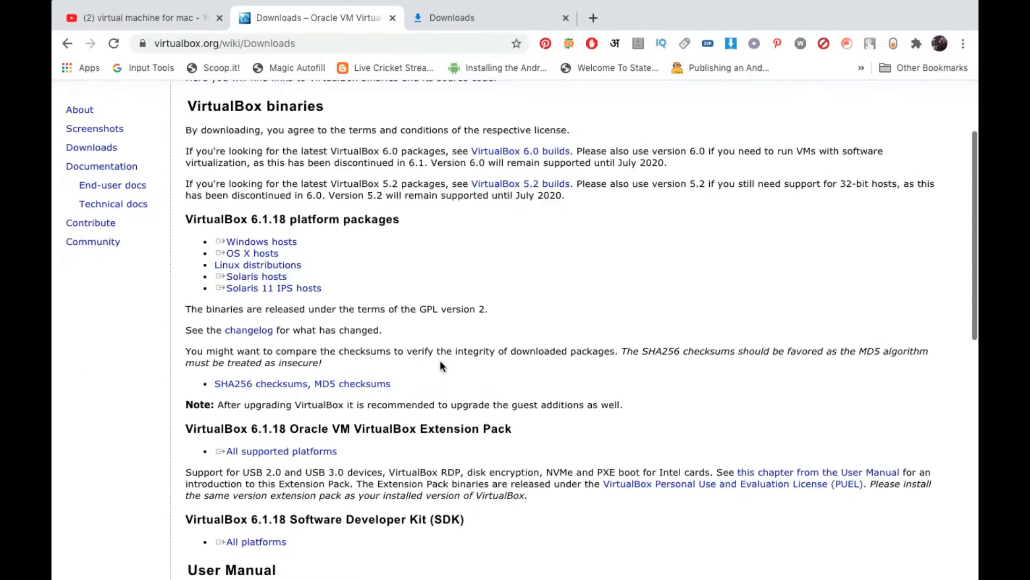
double_click(211, 219)
click(196, 236)
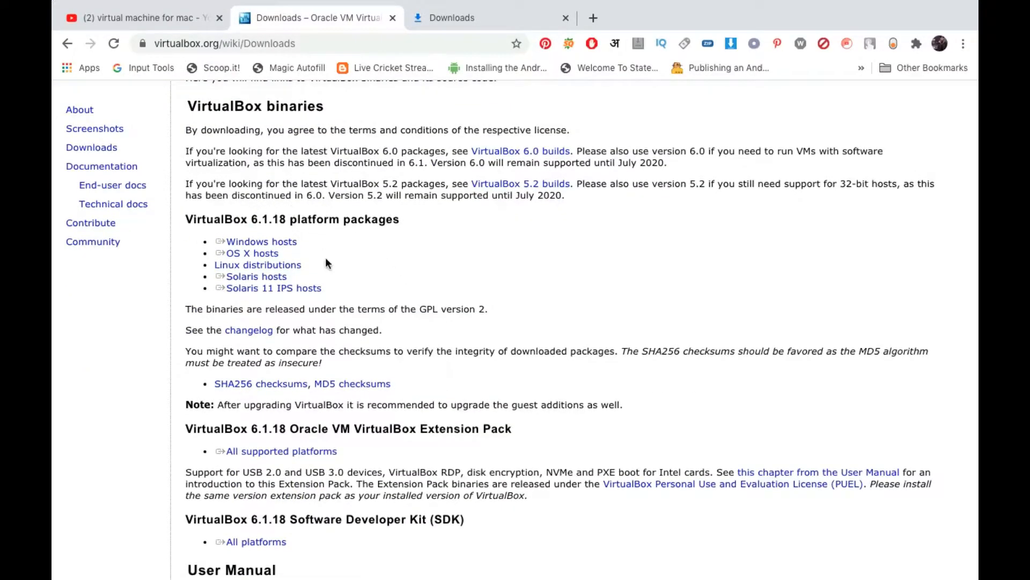
click(263, 255)
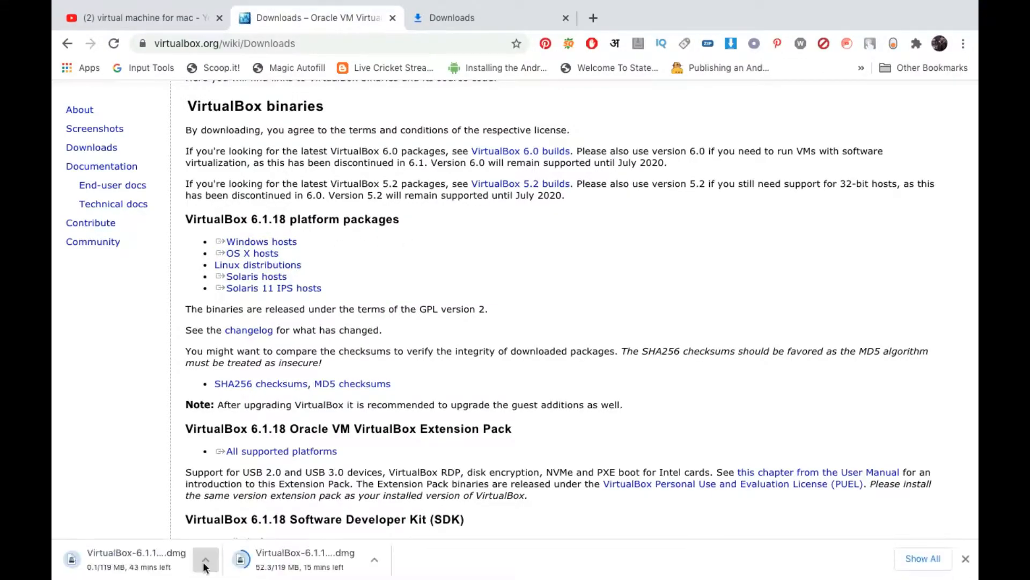
Cancel the duplicate VirtualBox download and remove its entry from the browser's downloads list.
click(205, 560)
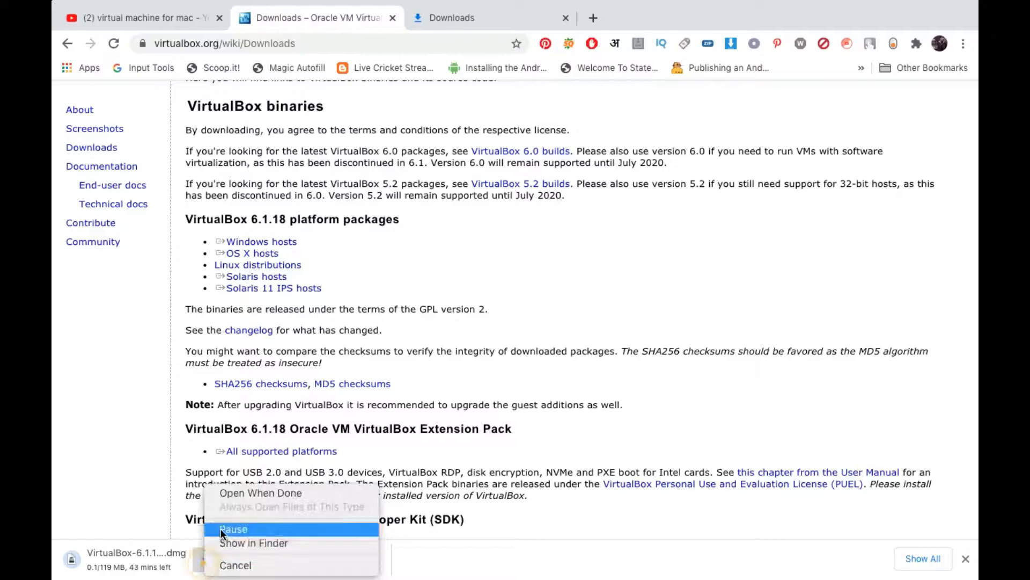
click(232, 562)
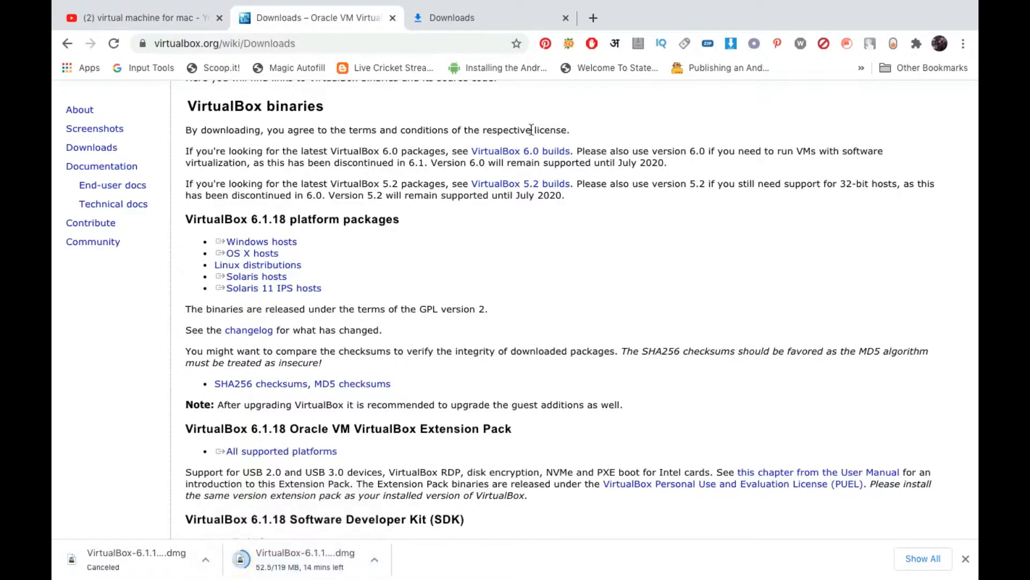
click(485, 20)
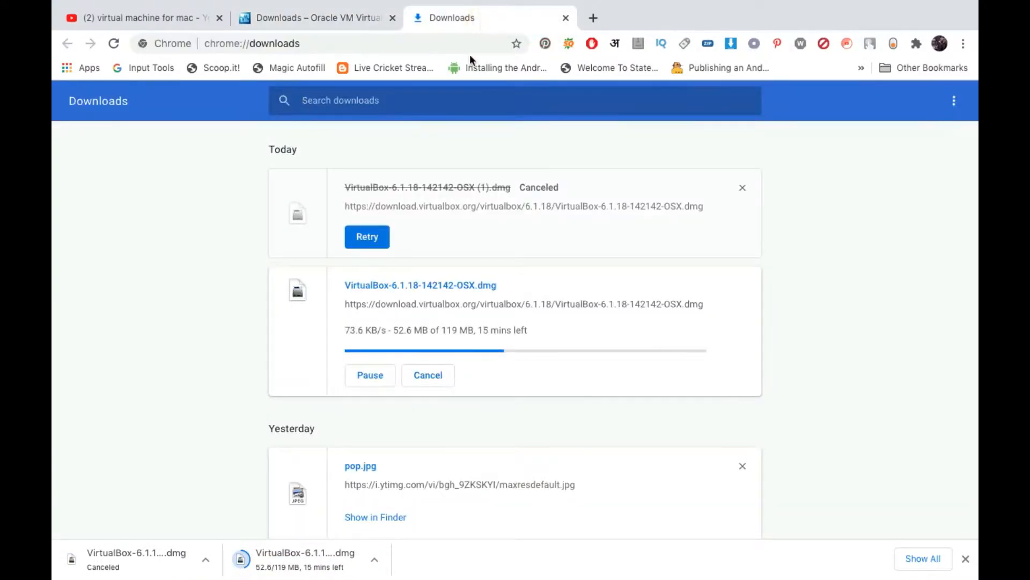
click(743, 188)
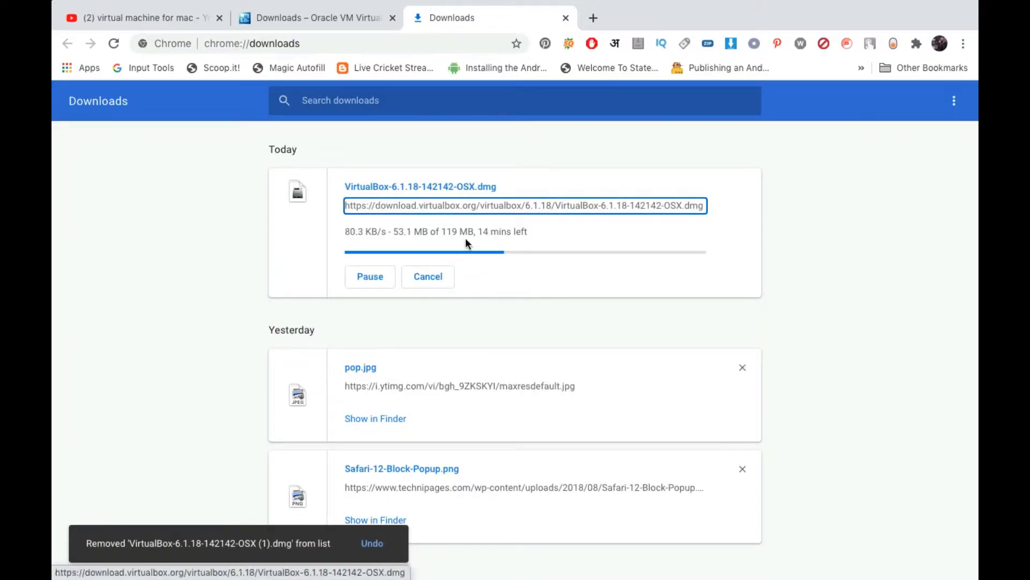
Open the downloaded VirtualBox-6.1.18-142142-OSX.dmg disk image once its download has finished.
click(778, 239)
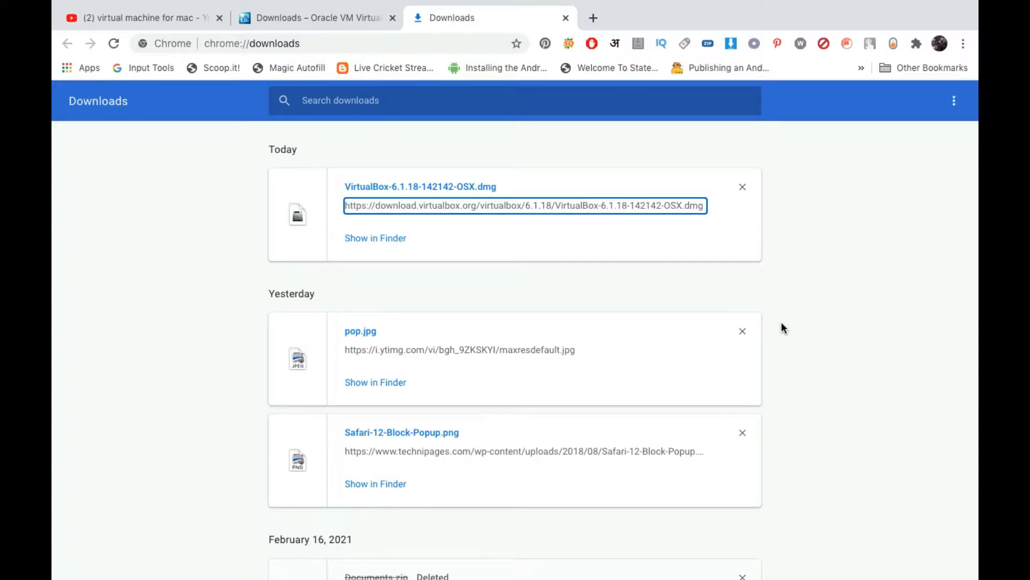
click(508, 157)
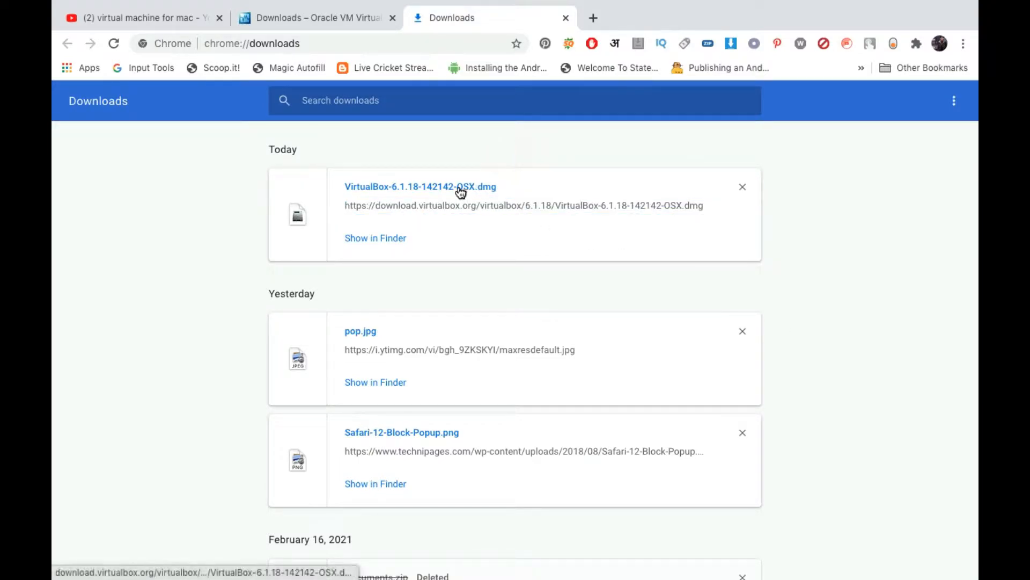
click(460, 188)
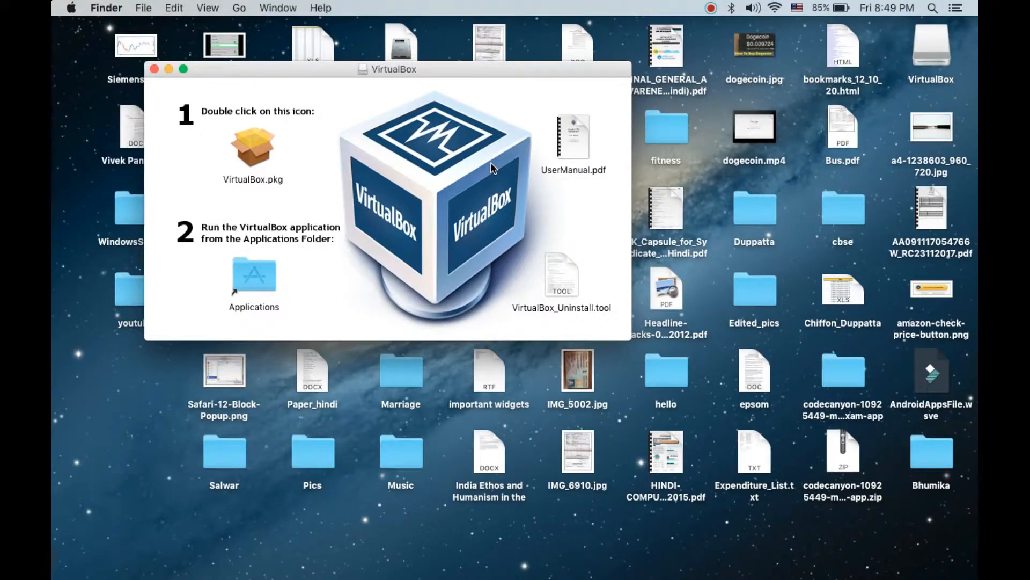
Launch the VirtualBox.pkg installer from the mounted disk image and cancel the duplicate verification.
click(444, 188)
click(260, 155)
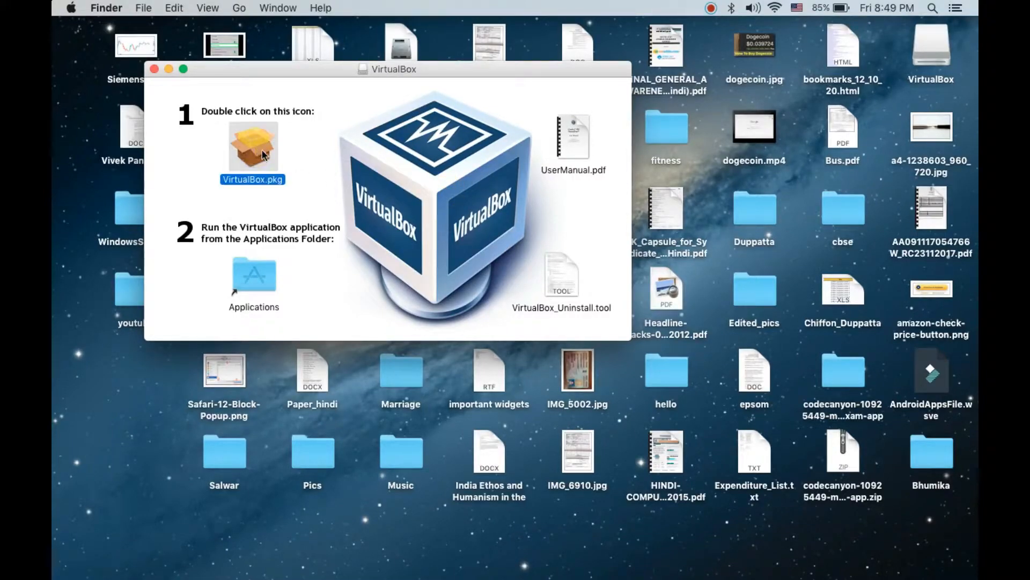
click(307, 143)
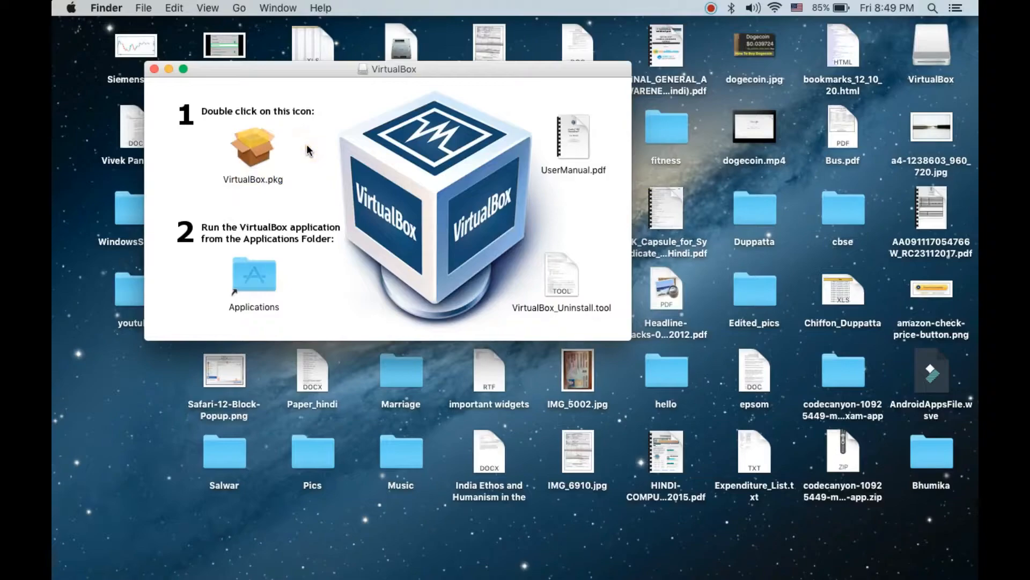
double_click(246, 144)
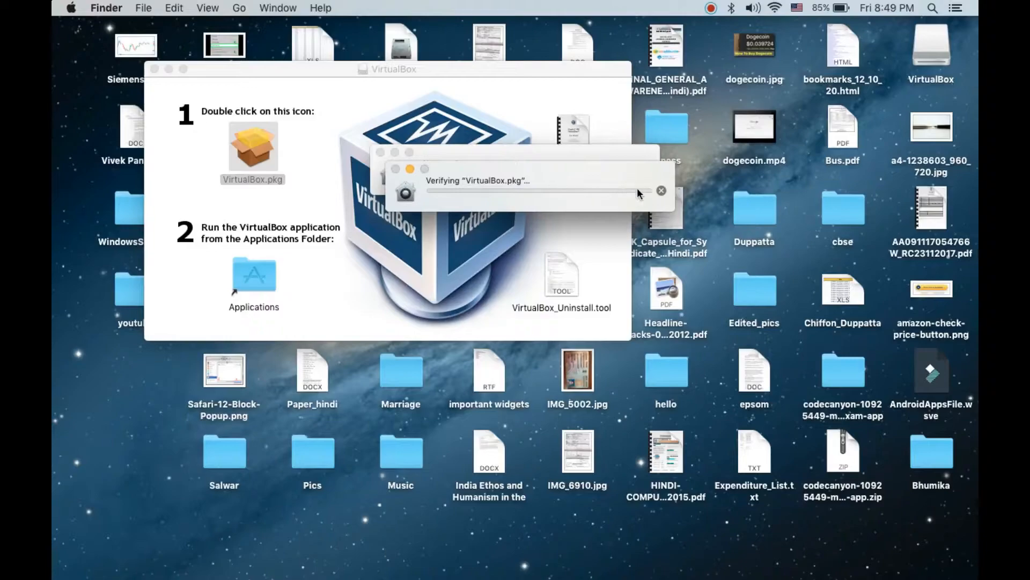
click(663, 191)
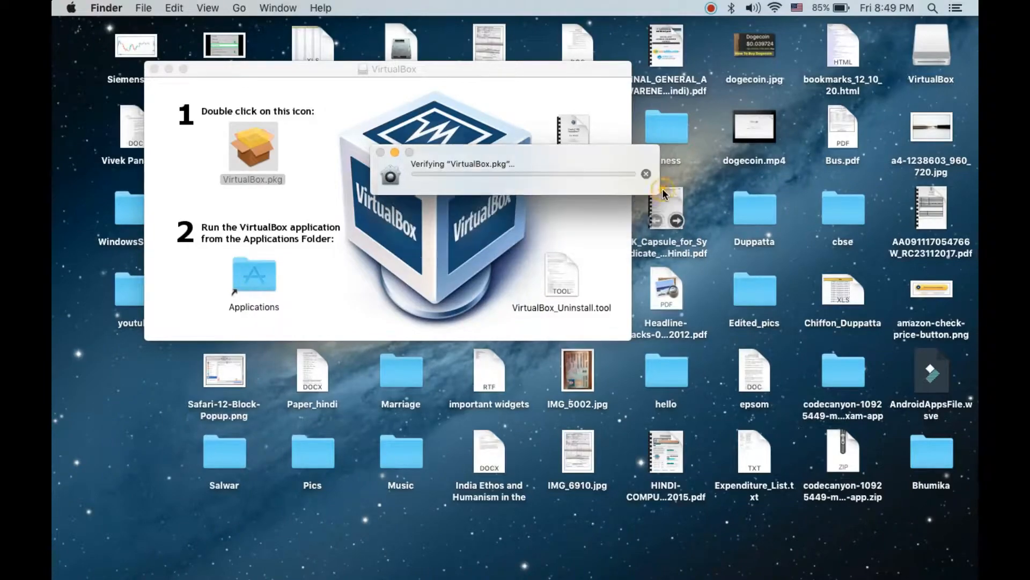
click(532, 154)
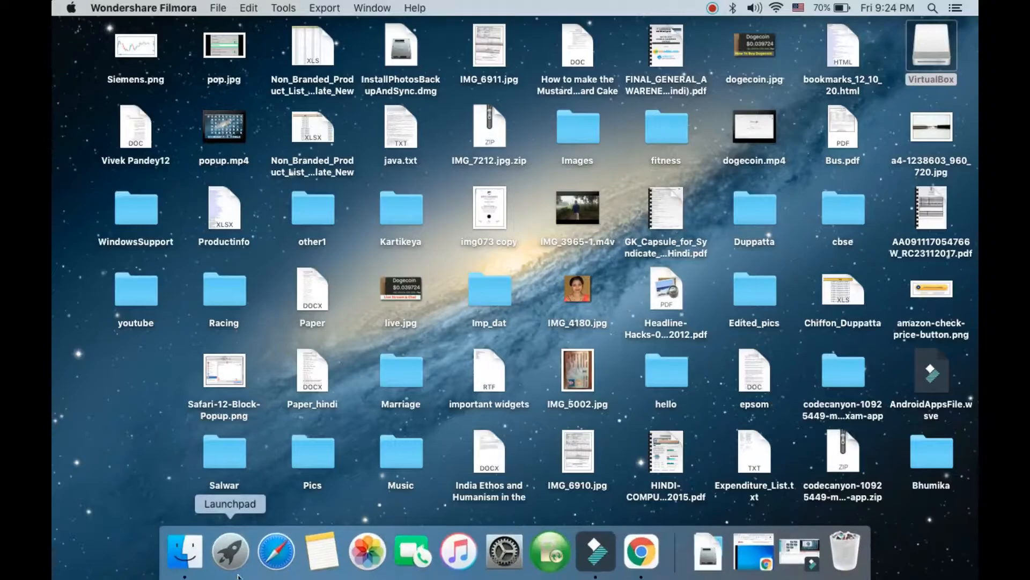
Find VirtualBox among the Mac's installed applications and launch it.
click(231, 551)
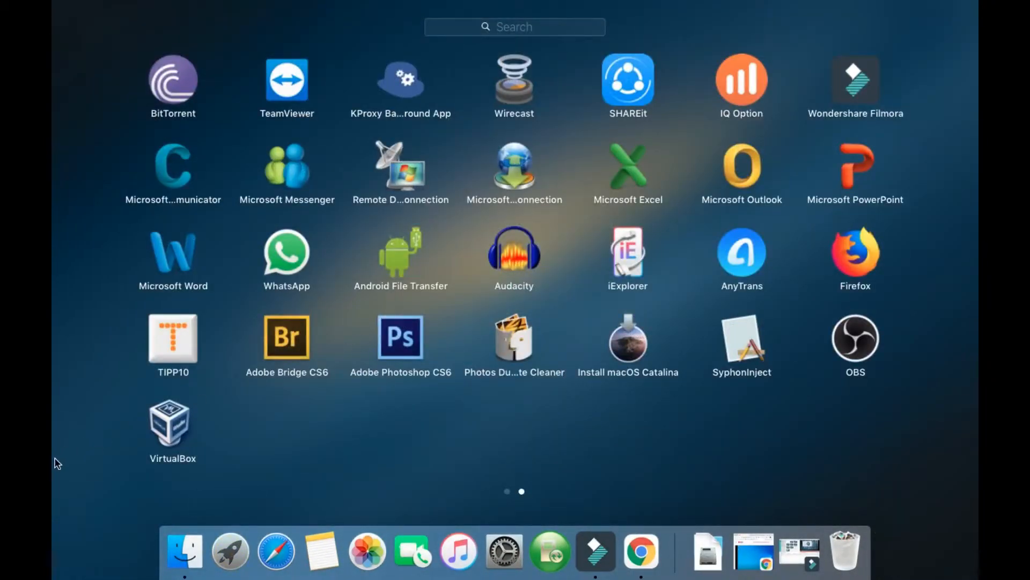
scroll(357, 394, left, 2)
scroll(358, 394, right, 2)
click(173, 426)
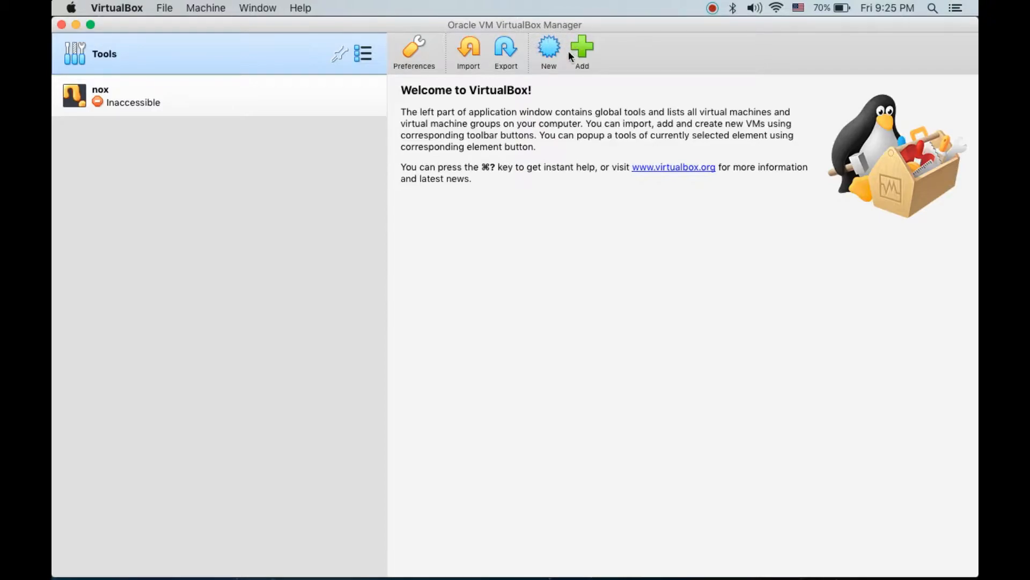
Begin a new virtual machine named "Windows 10" and accept 2048 MB of memory for it.
click(549, 49)
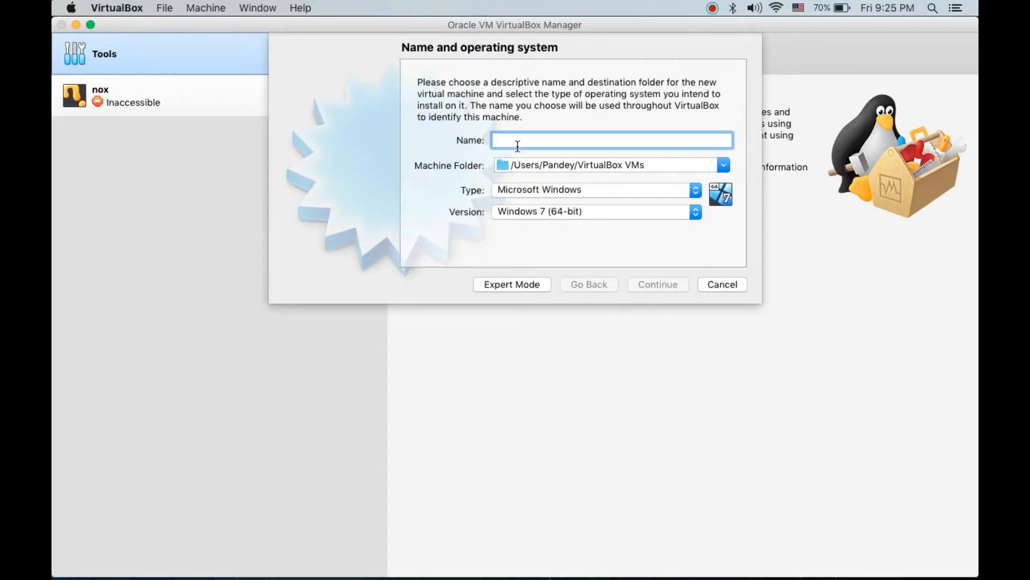
text(Windo)
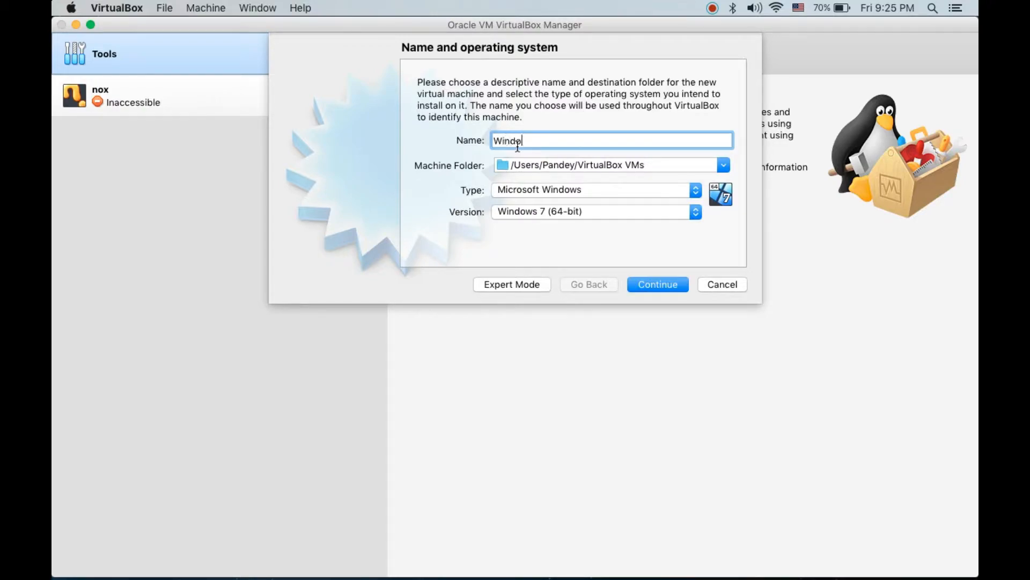
text(ws 10)
click(656, 287)
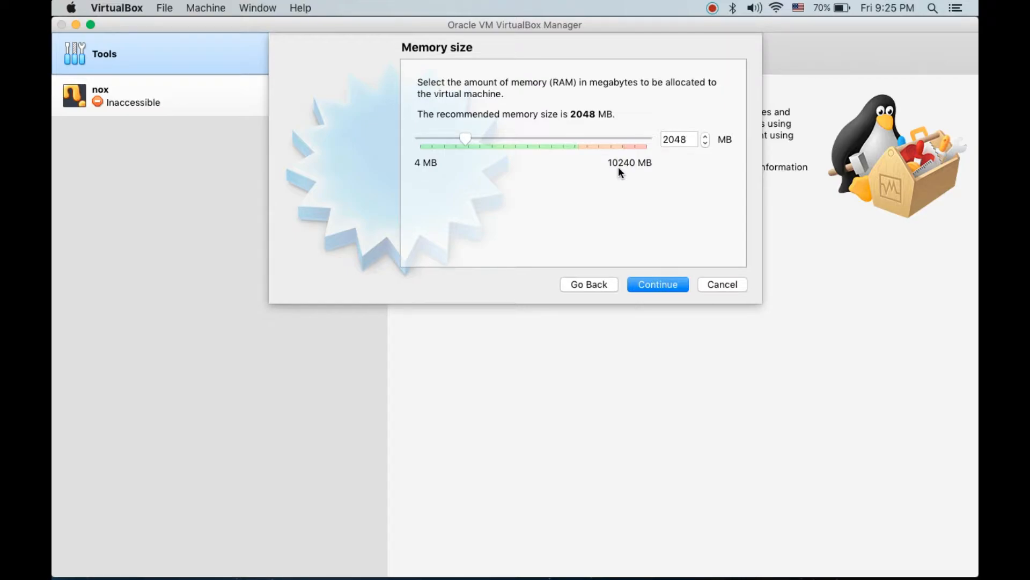
click(663, 285)
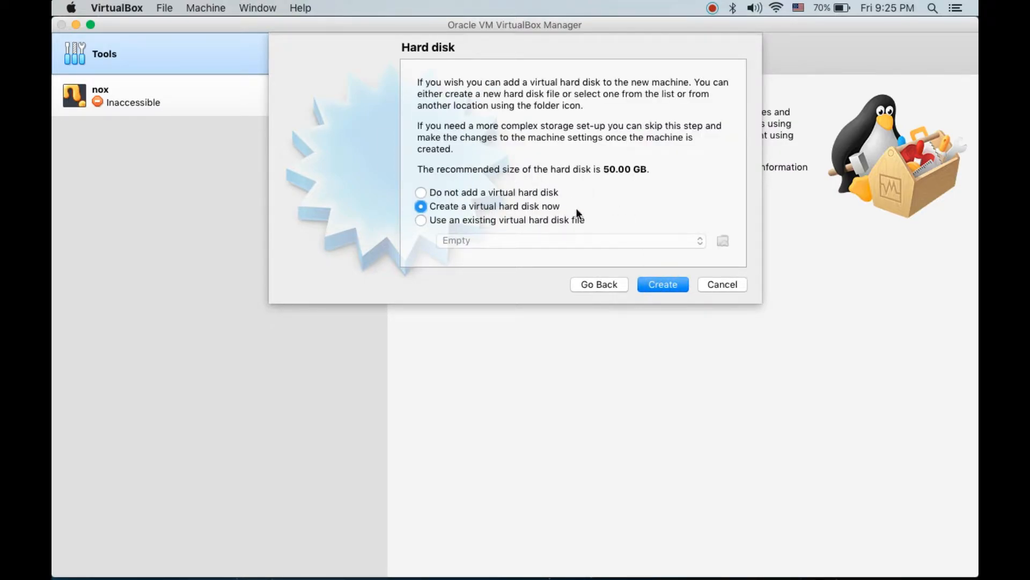
Create a dynamically allocated VDI virtual hard disk of about 25.48 GB for the new machine.
click(666, 283)
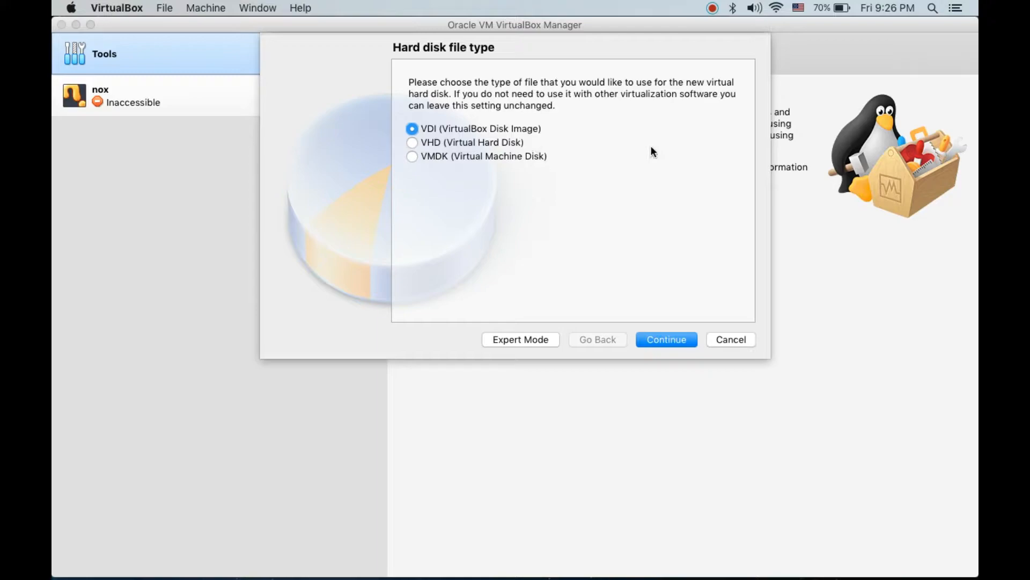
click(669, 340)
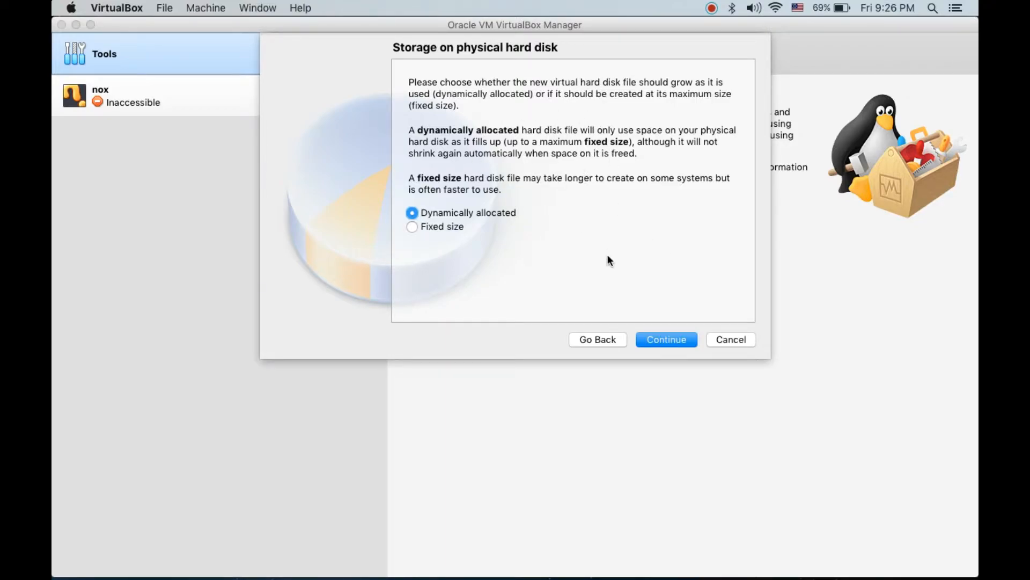
click(673, 341)
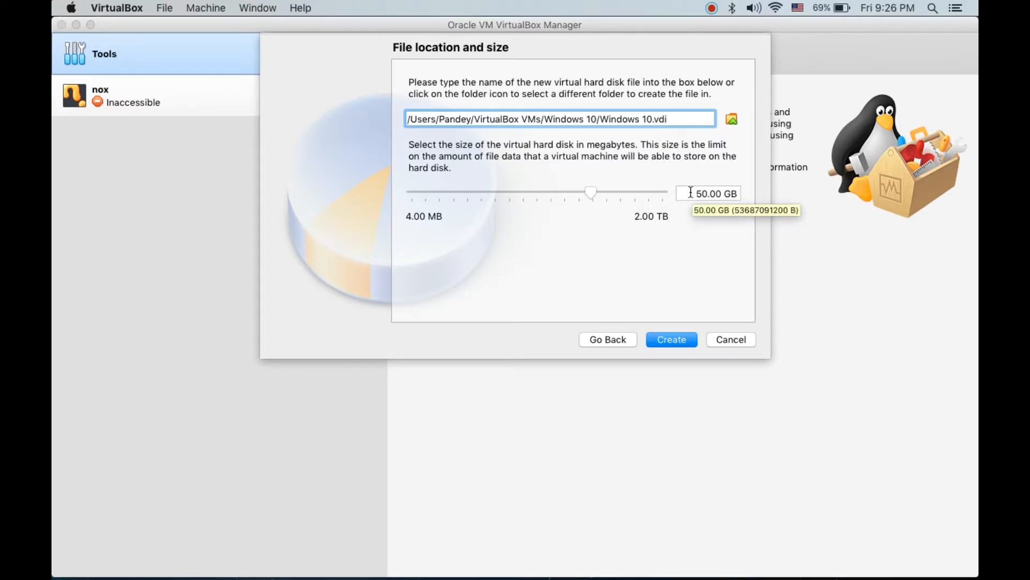
click(559, 192)
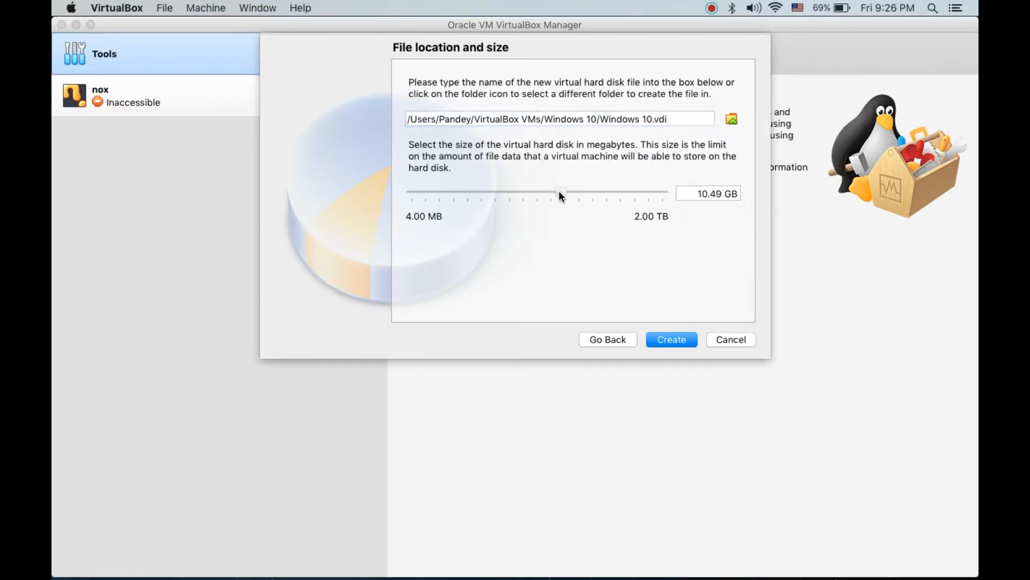
drag(562, 192, 575, 191)
click(678, 338)
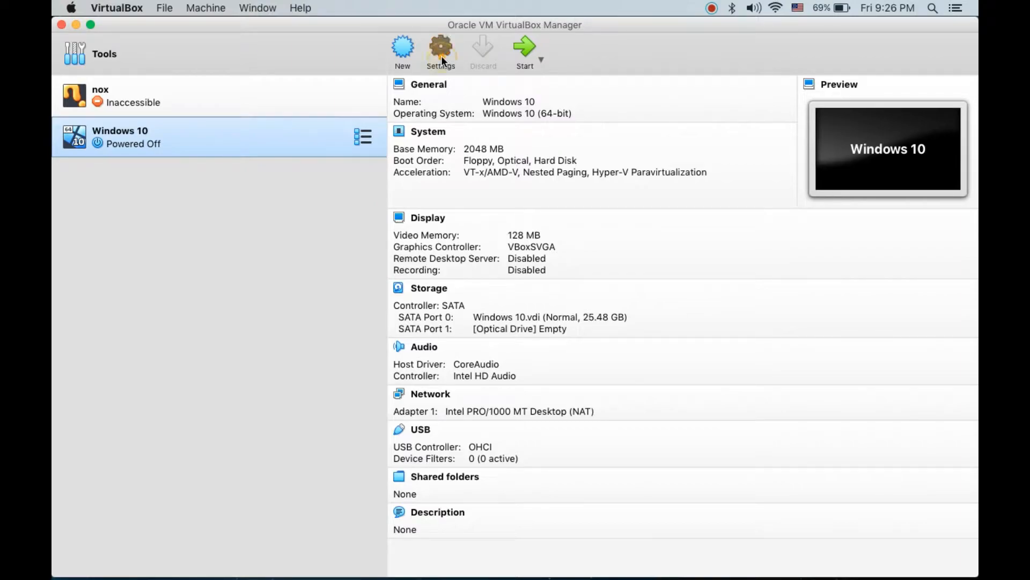
Open the Windows 10 machine's settings and review its General, System, Display, Storage and Audio options.
key(super+s)
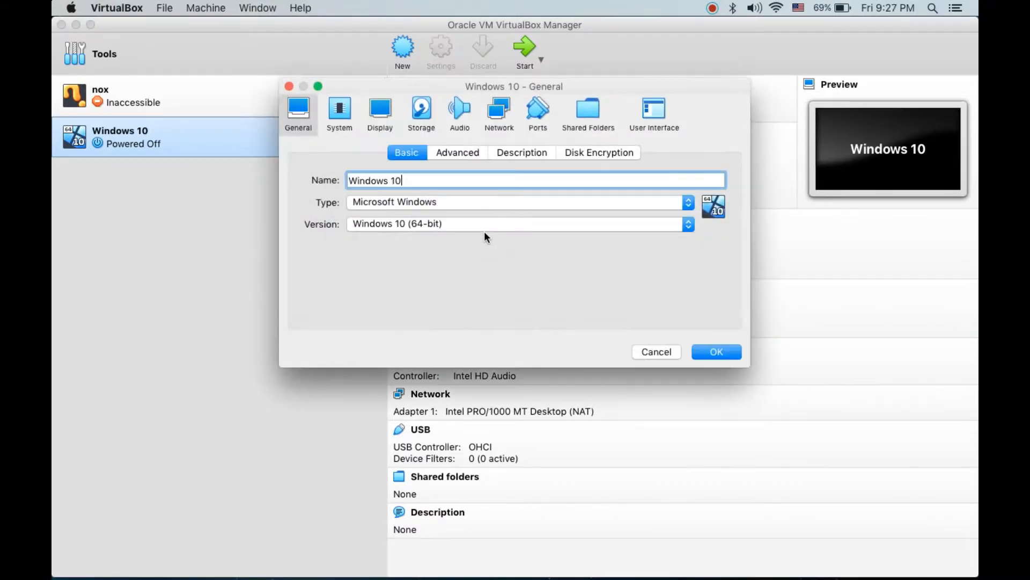
click(337, 123)
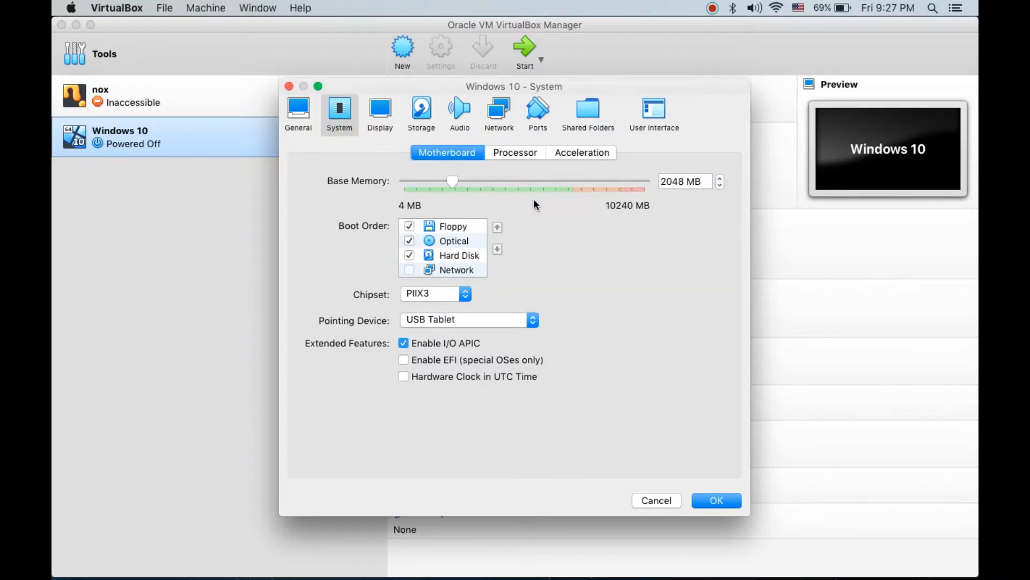
click(386, 112)
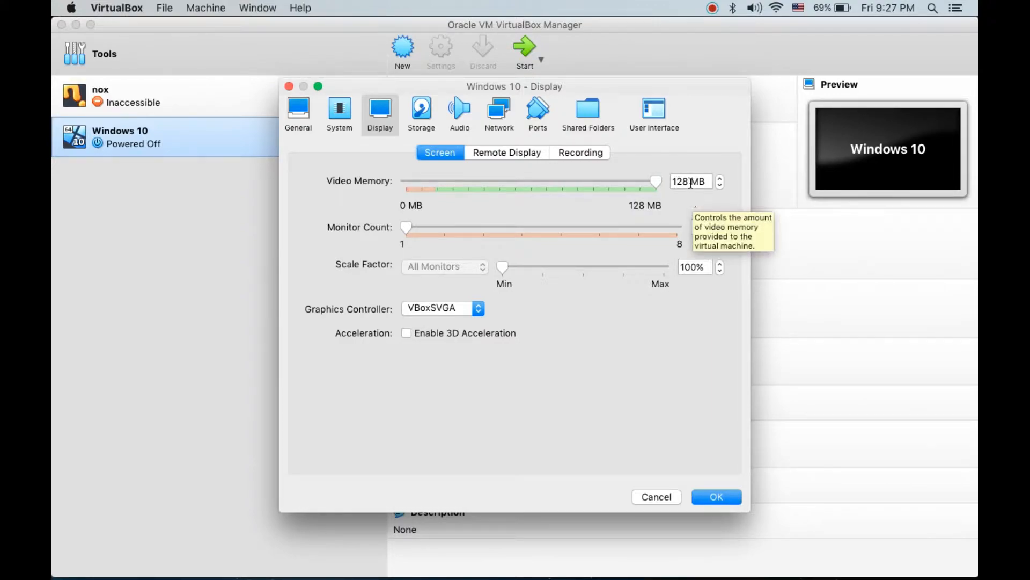
click(658, 181)
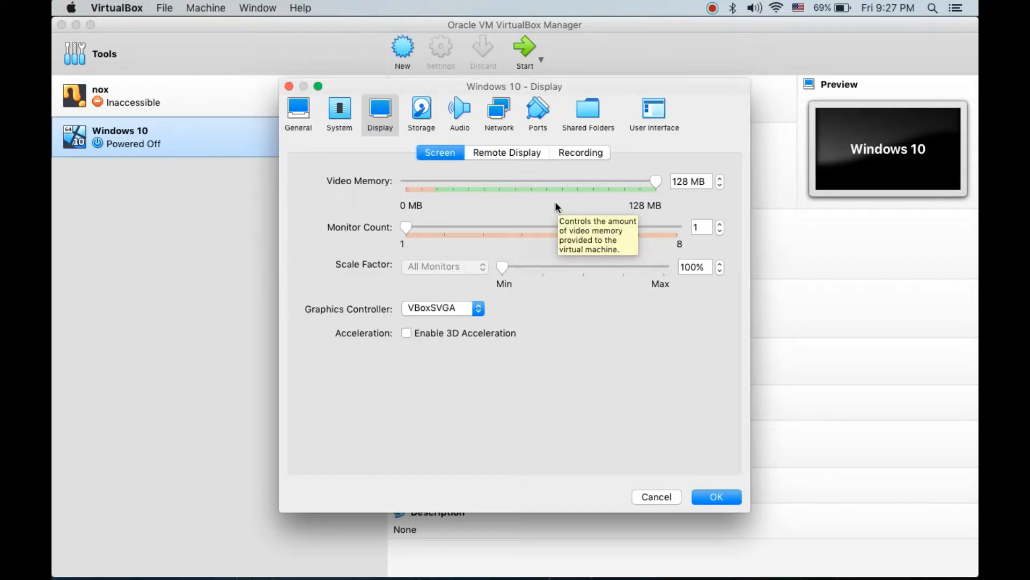
click(423, 112)
click(460, 114)
click(299, 111)
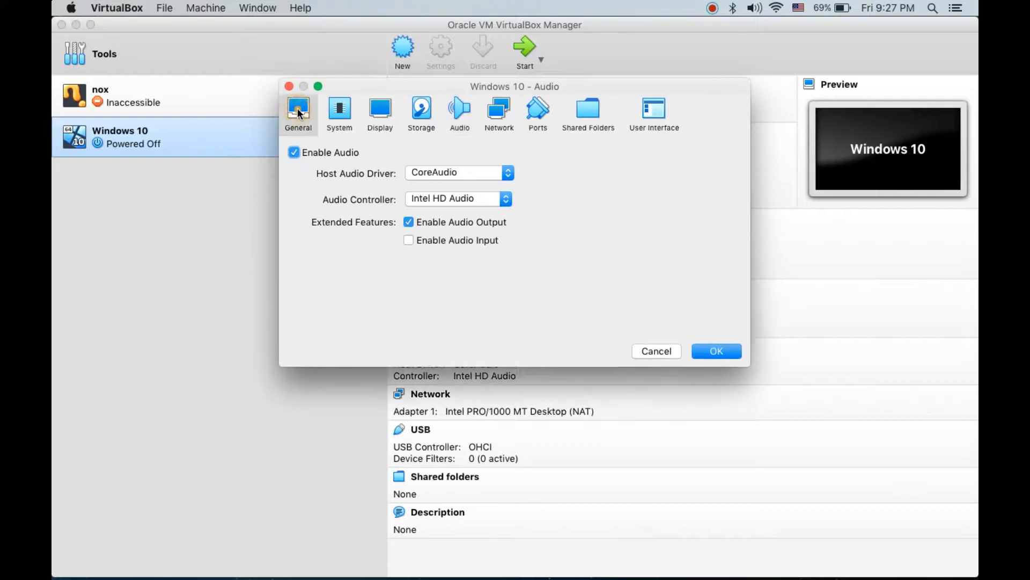
Close the settings without changing anything and start the Windows 10 virtual machine.
click(668, 353)
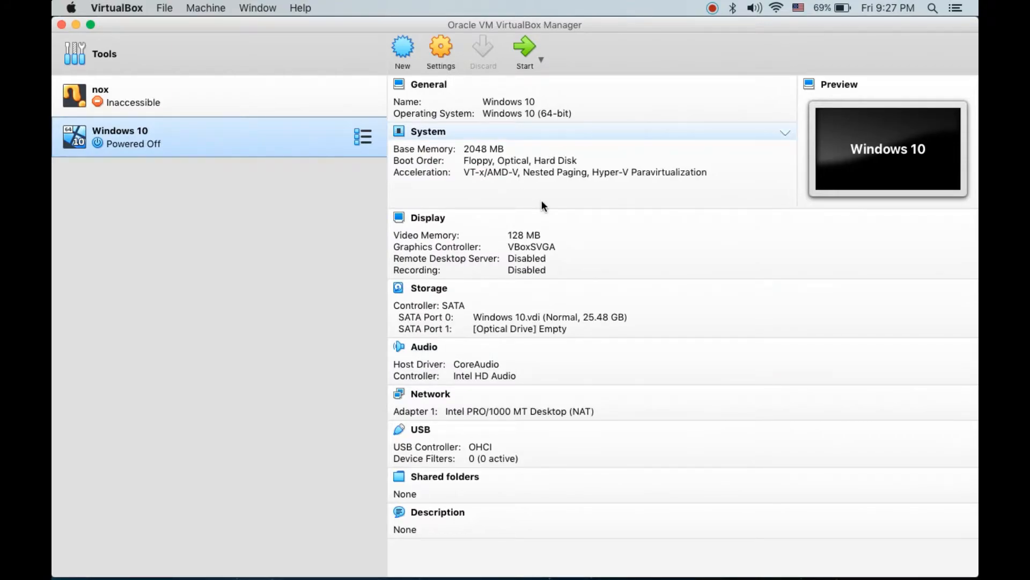
click(523, 48)
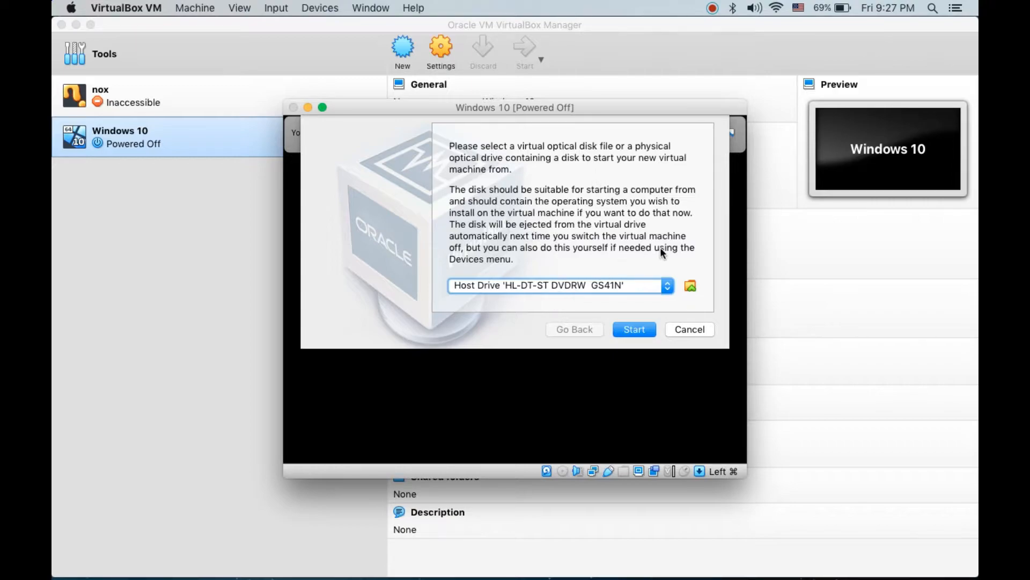
Search the Mac for "win10" and add Win10_2004_English_x64.iso to the list of virtual optical disks.
click(691, 287)
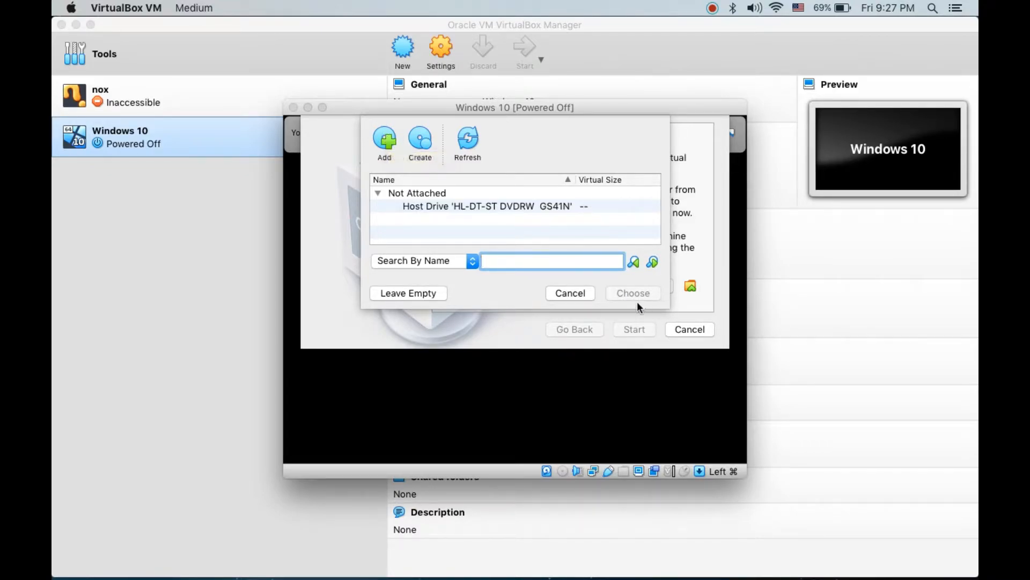
click(580, 293)
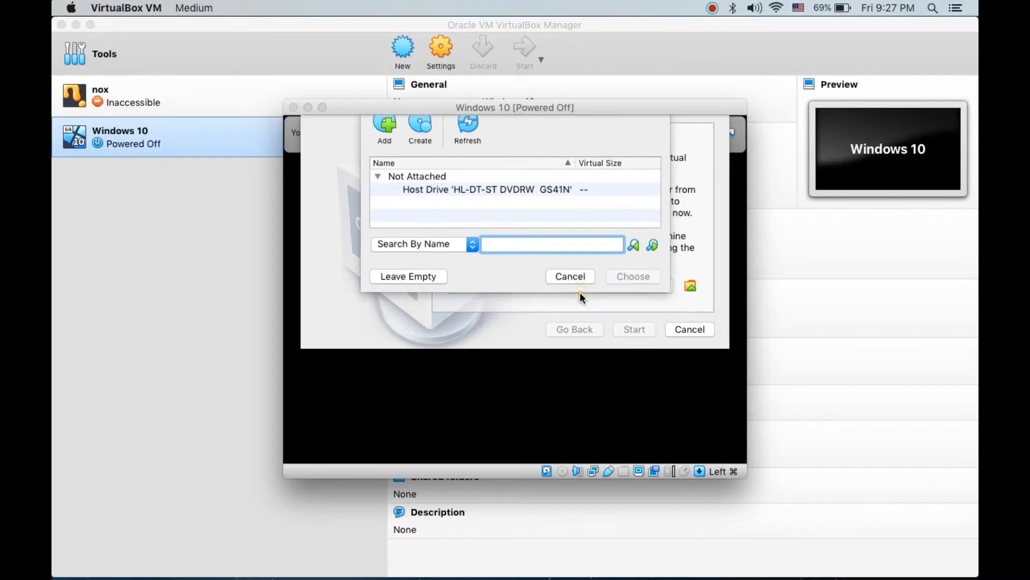
click(689, 289)
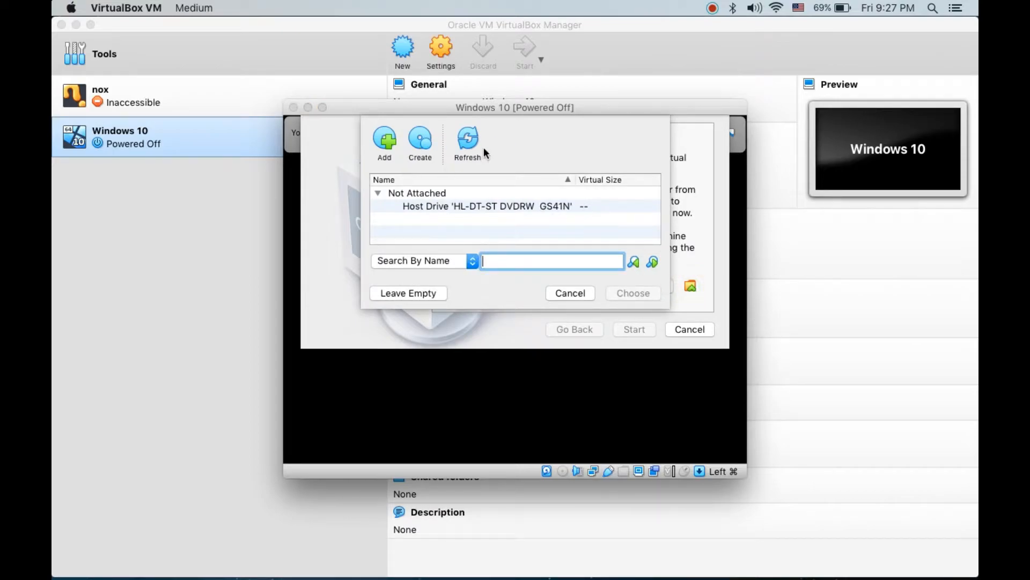
click(388, 139)
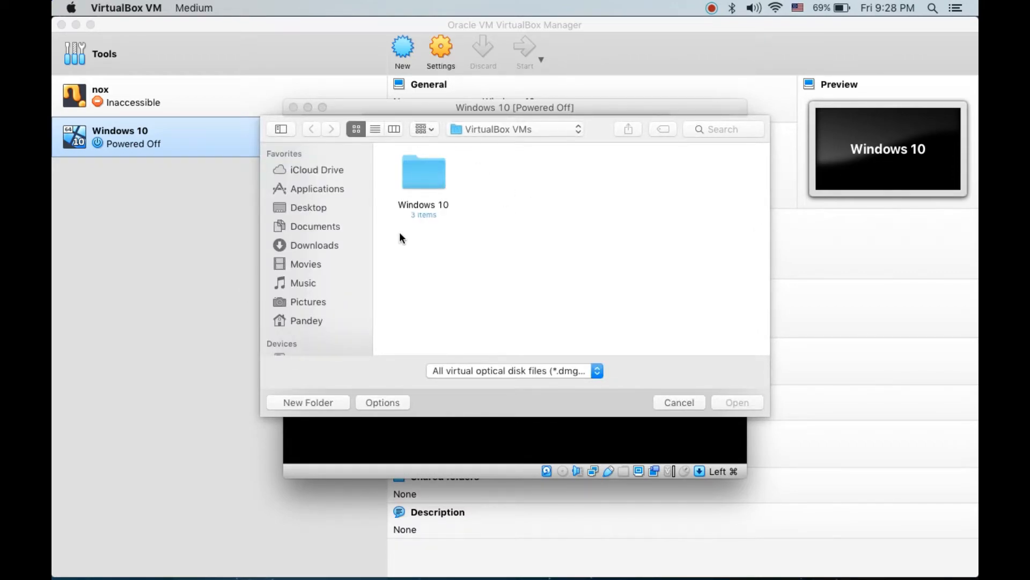
click(310, 247)
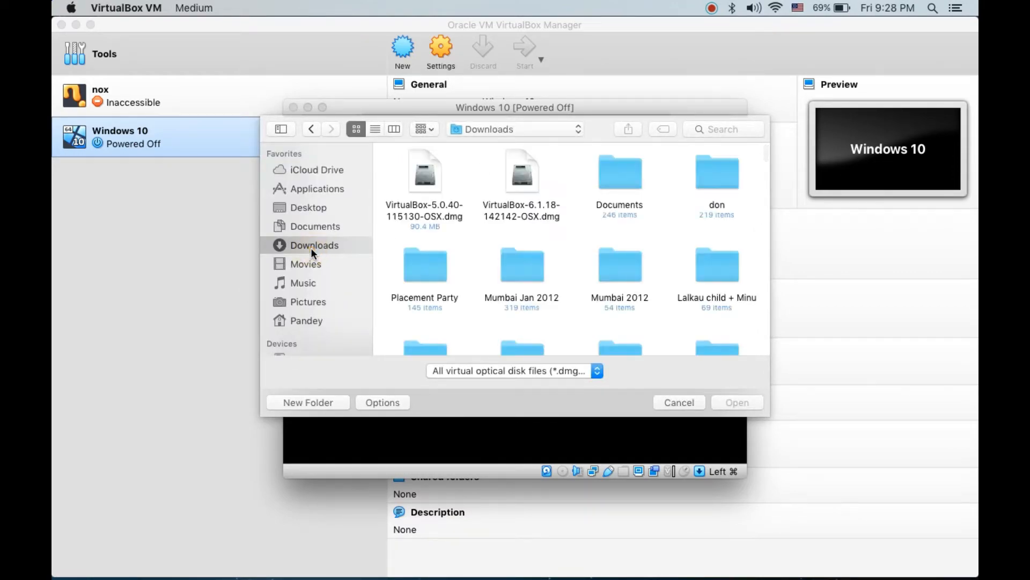
scroll(570, 253, down, 5)
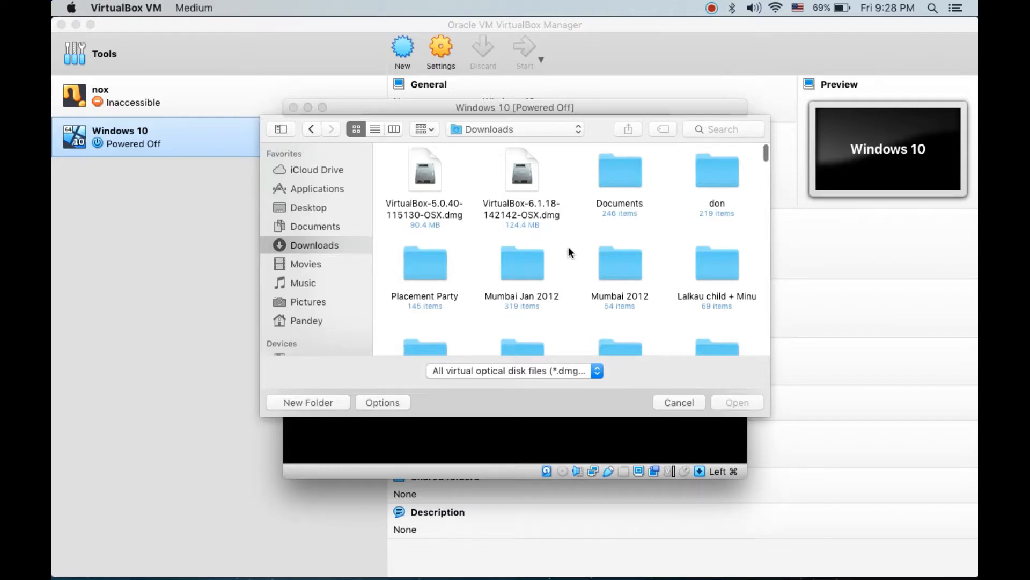
scroll(570, 252, up, 8)
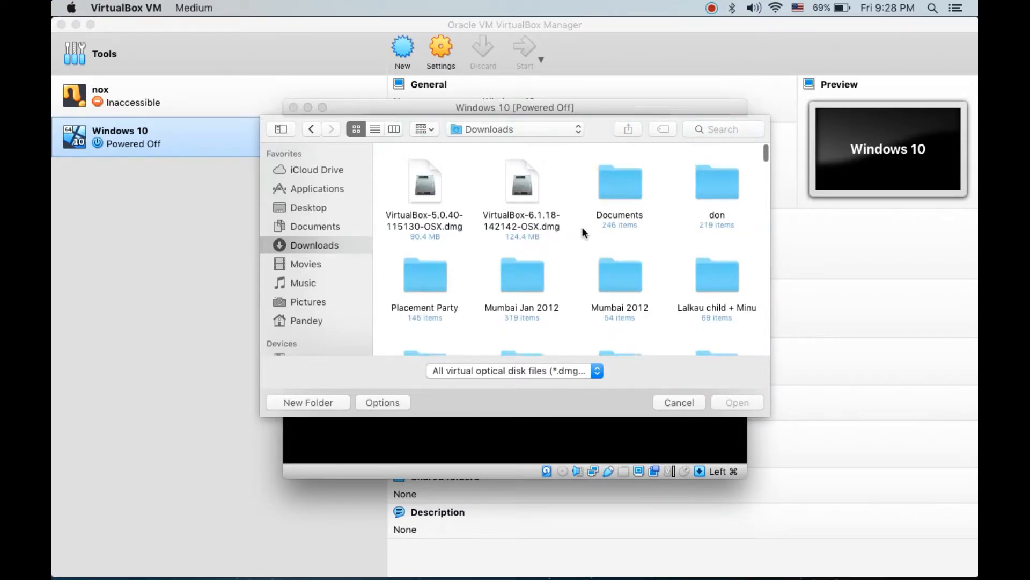
click(727, 127)
text(win10)
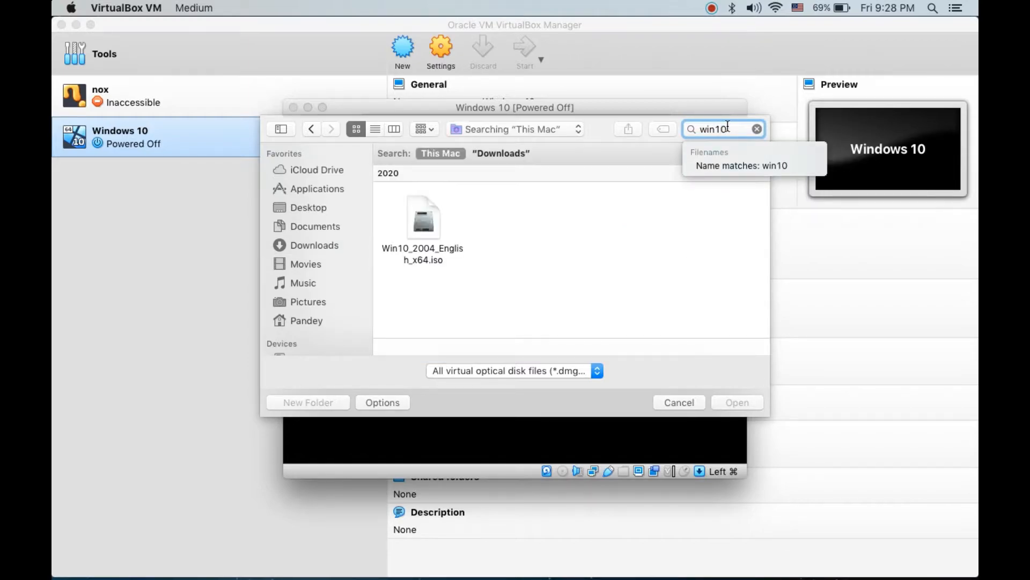
click(417, 220)
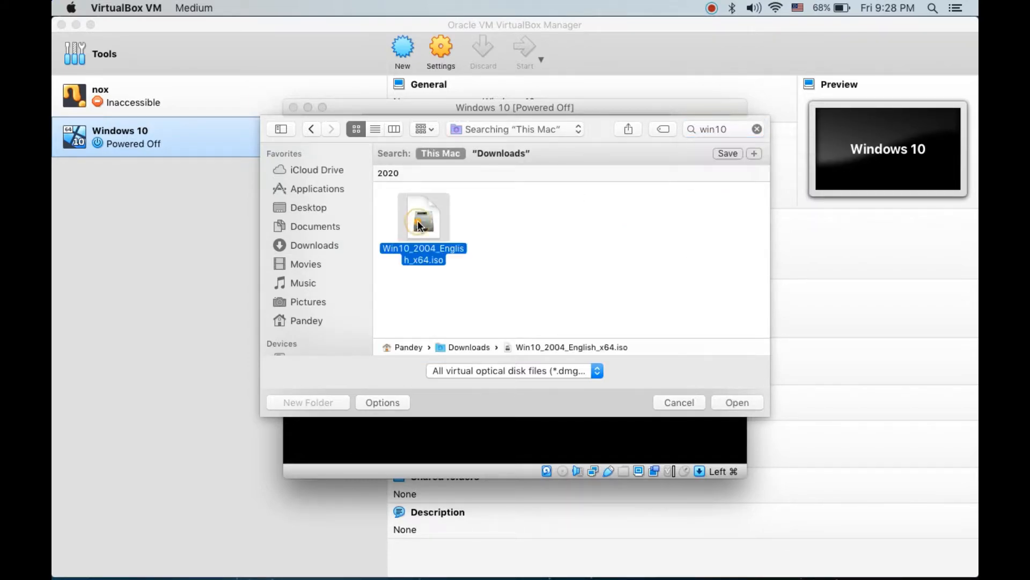
click(733, 401)
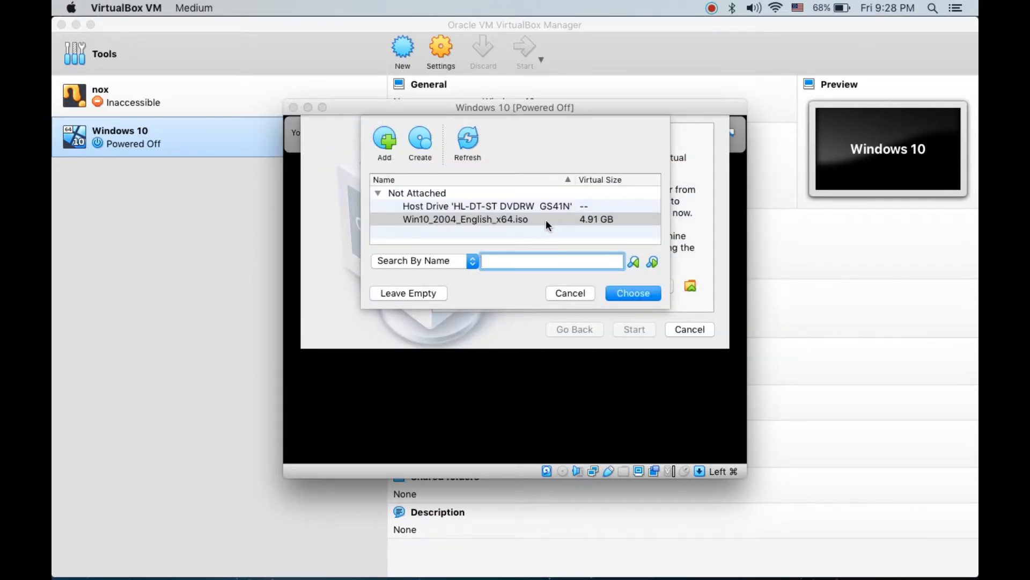
Choose Win10_2004_English_x64.iso as the start-up disk and boot the virtual machine from it.
click(545, 220)
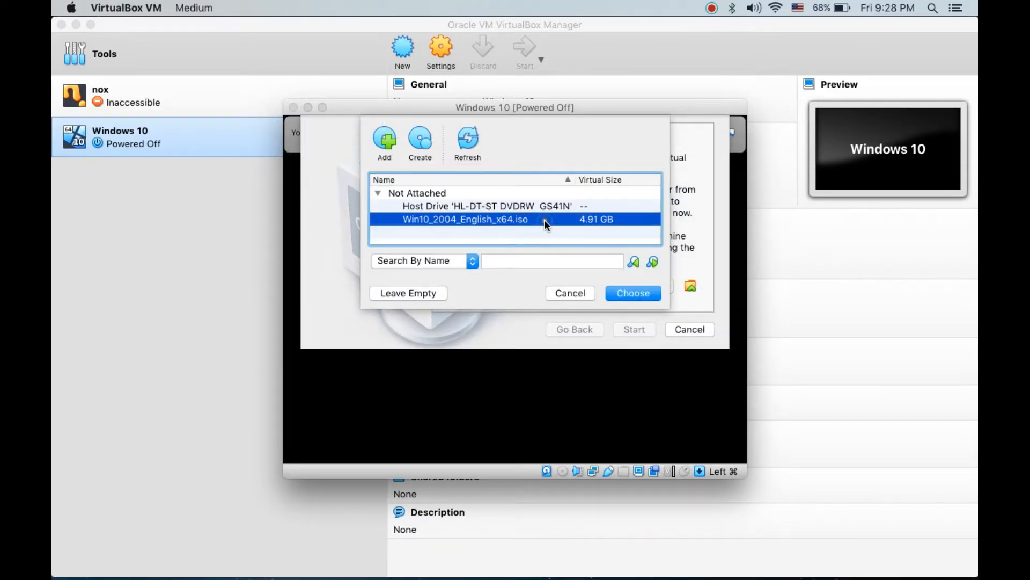
click(634, 293)
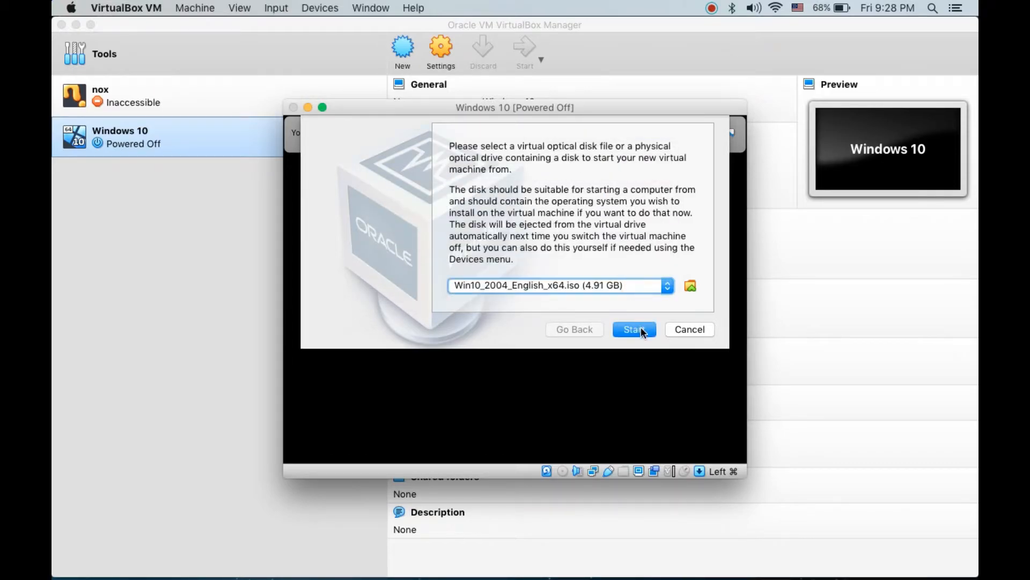
click(642, 332)
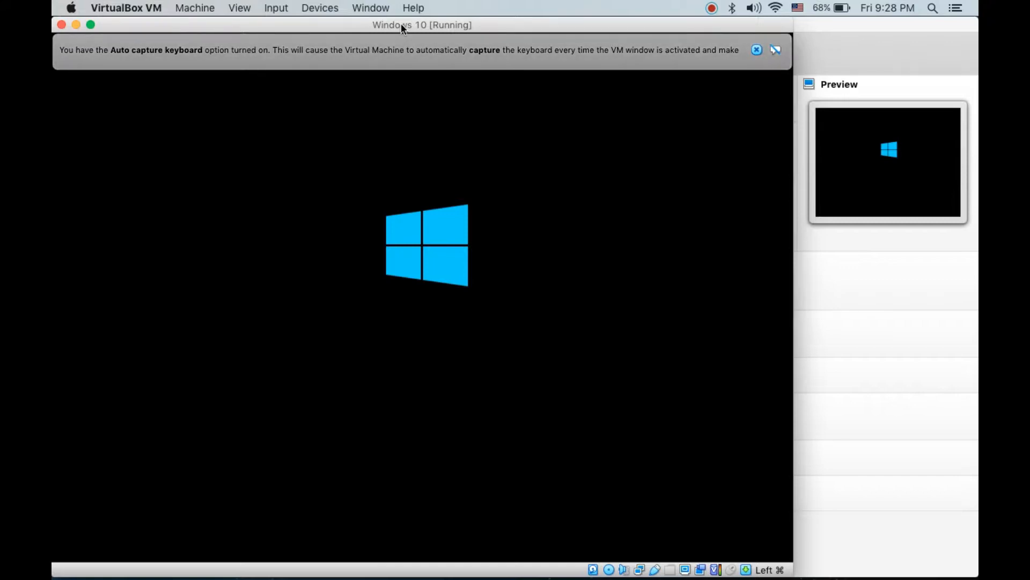
drag(401, 24, 513, 23)
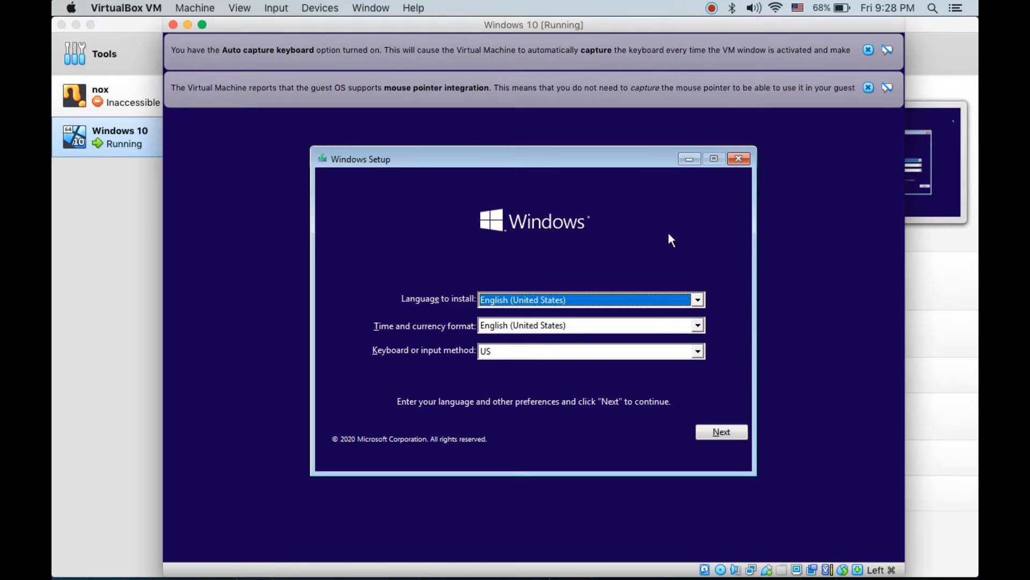
Accept English (United States) and the US keyboard in Windows Setup, and begin the installation.
click(714, 434)
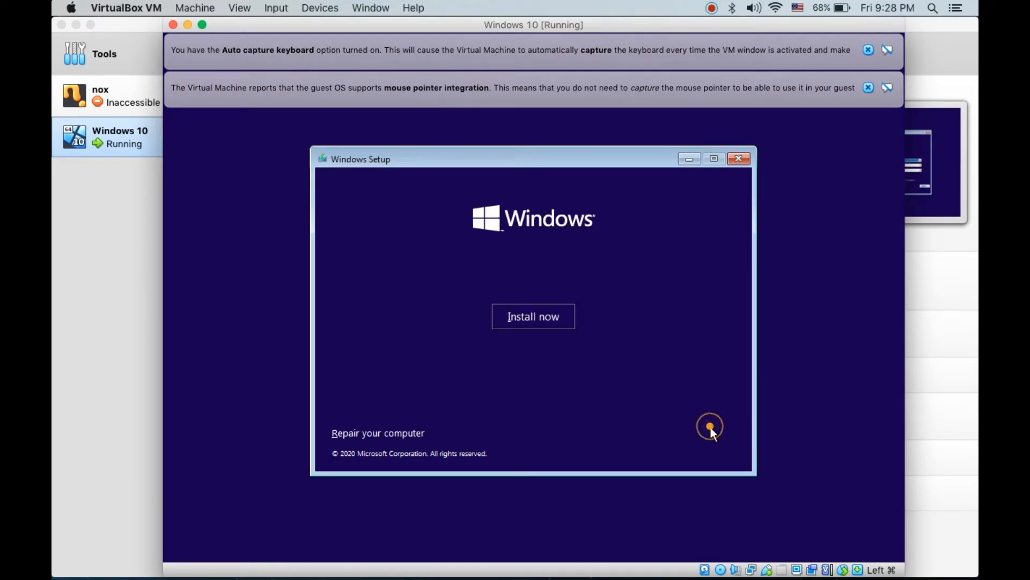
click(552, 321)
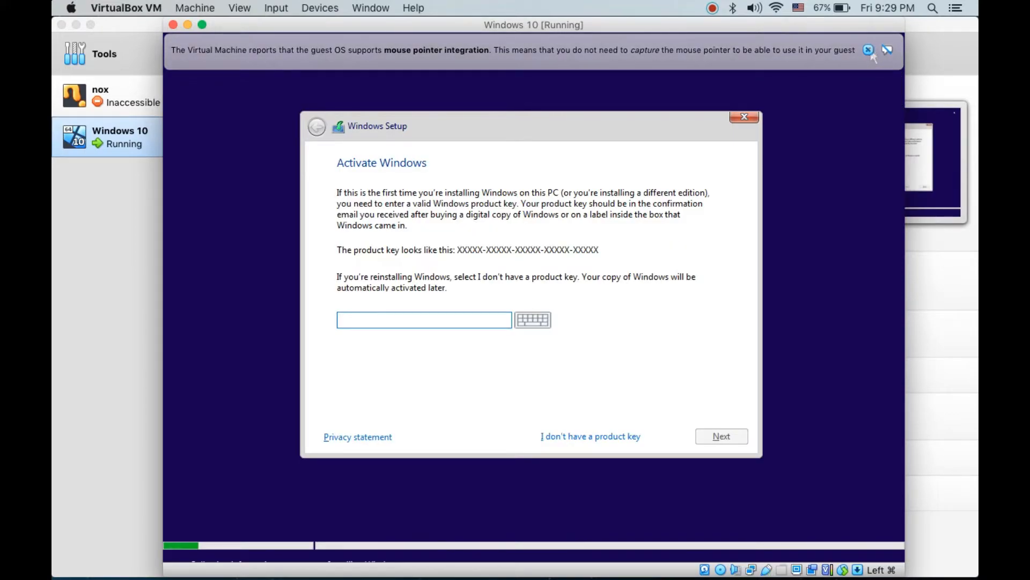
click(869, 49)
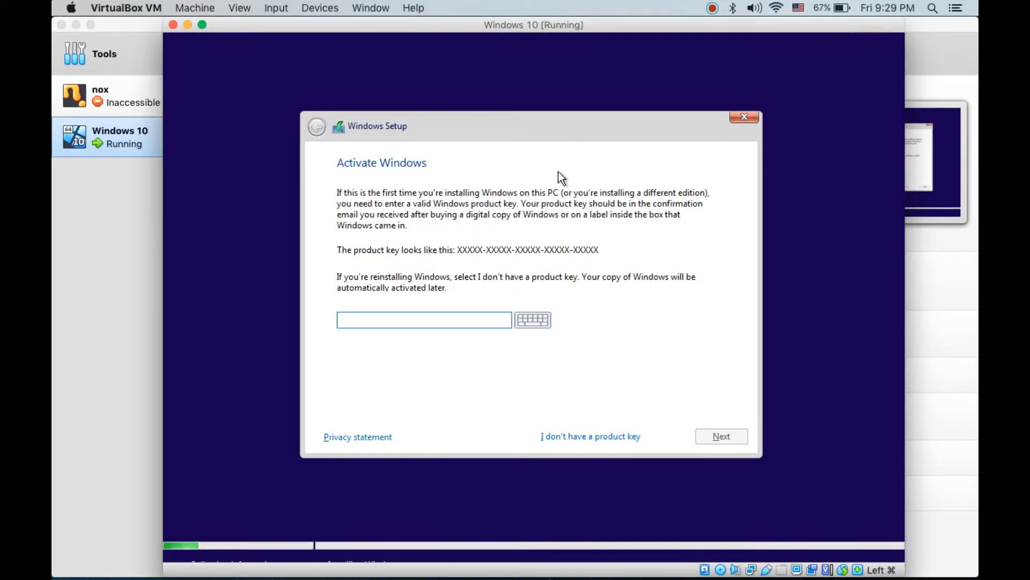
Continue Windows Setup without a product key and select Windows 10 Home as the edition to install.
click(524, 168)
click(574, 433)
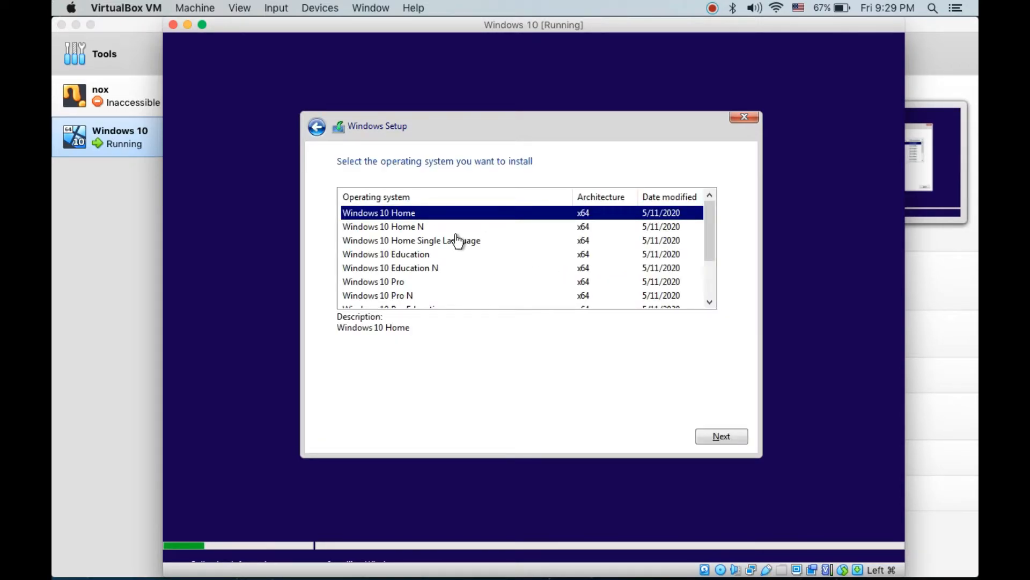
click(720, 432)
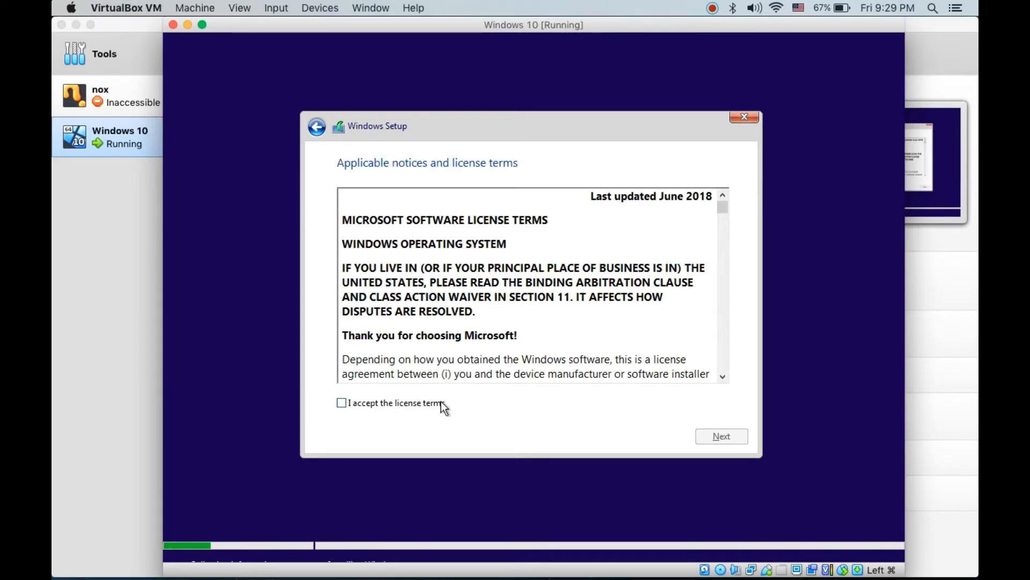
Accept the license terms and run a custom Windows installation on Drive 0 Unallocated Space.
click(413, 401)
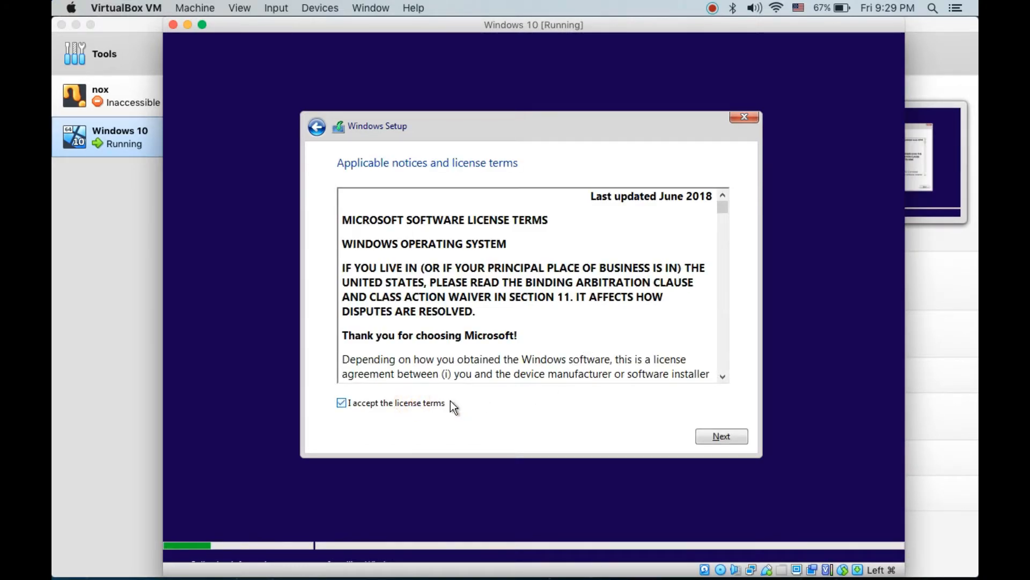
click(722, 437)
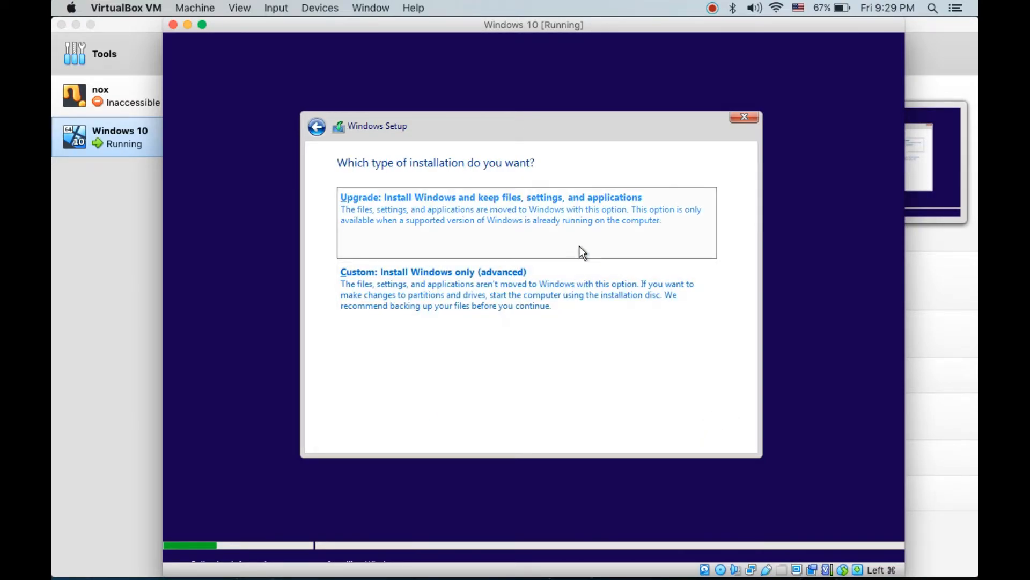
click(506, 282)
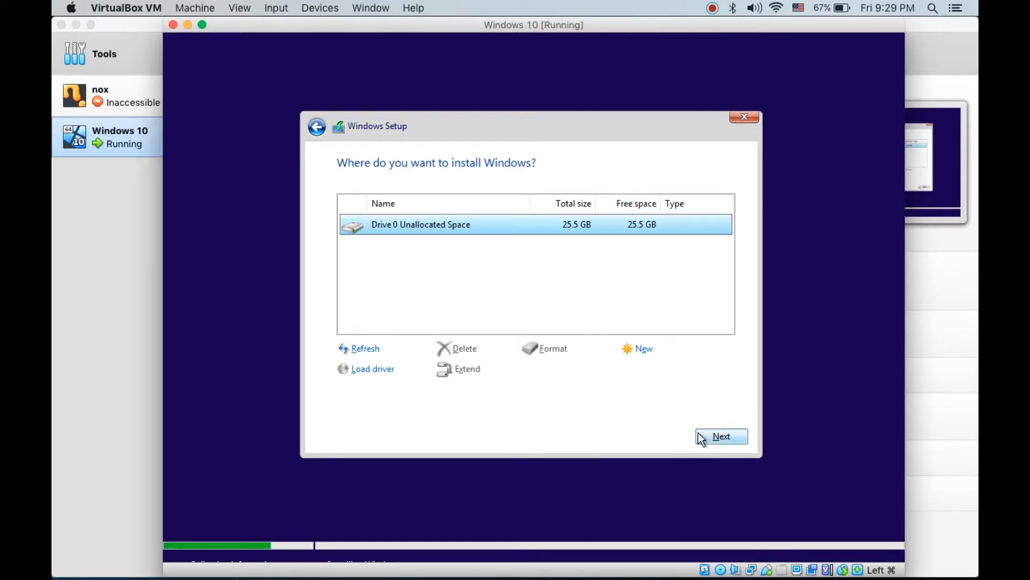
click(717, 435)
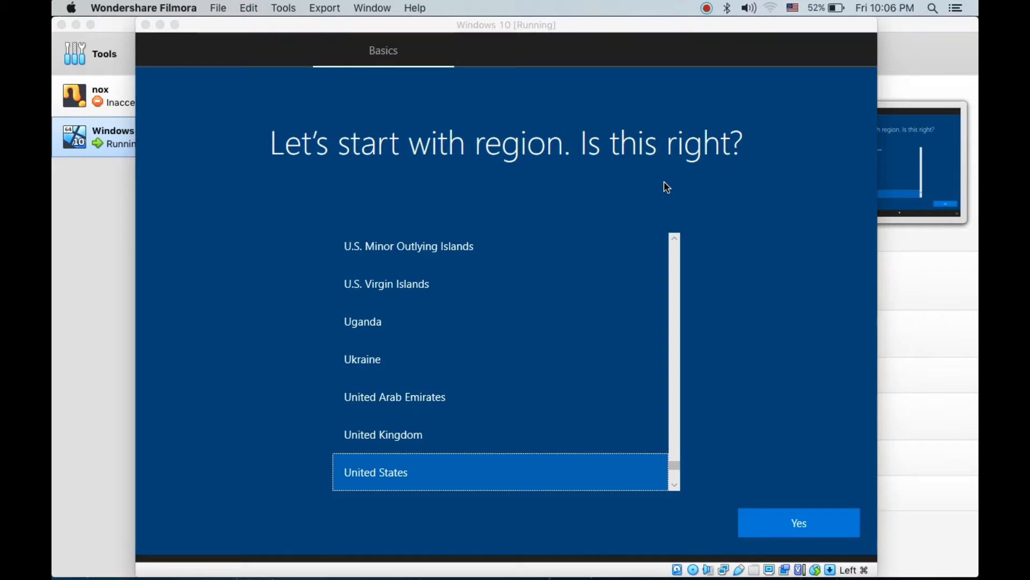
Confirm United States as the region and US as the keyboard layout, skipping a second layout.
click(797, 519)
click(797, 519)
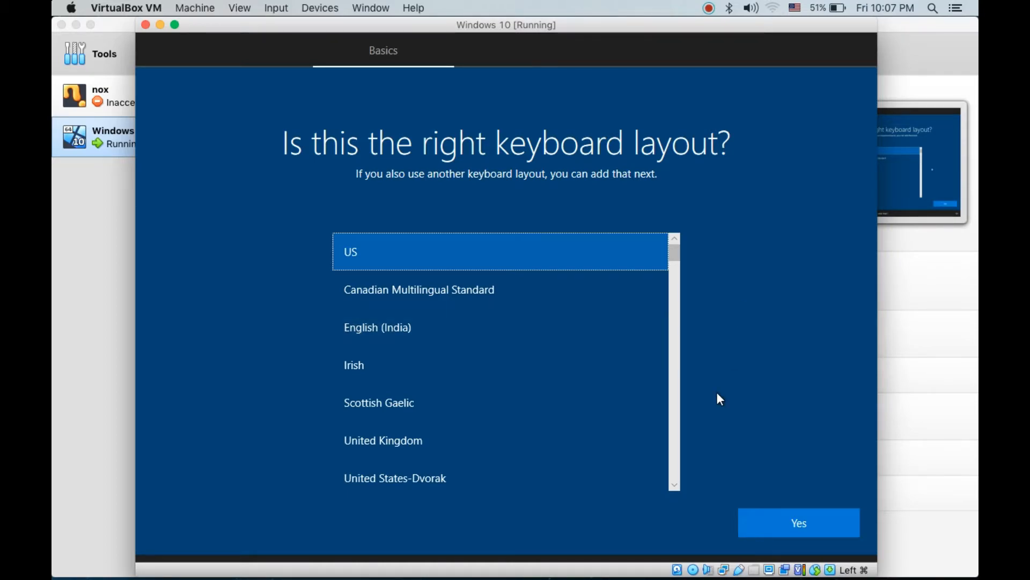
click(799, 530)
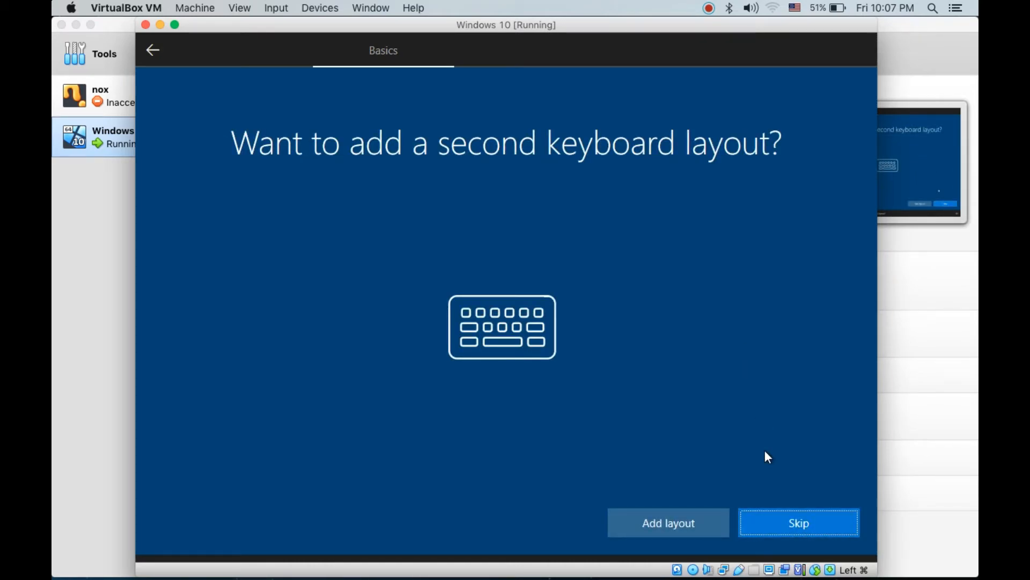
click(771, 524)
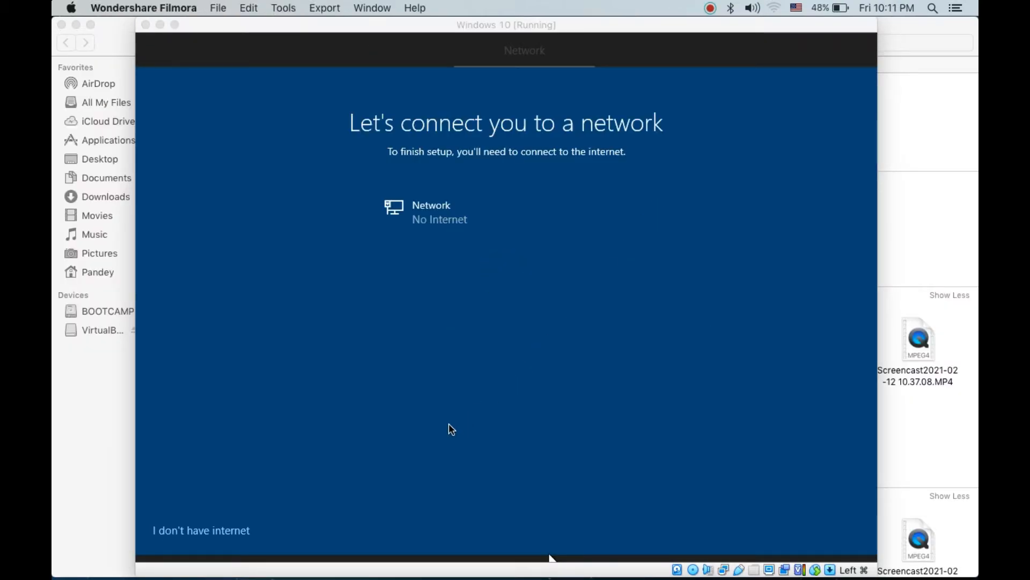
Continue the Windows setup without internet and enter the user's name for the PC account.
click(220, 530)
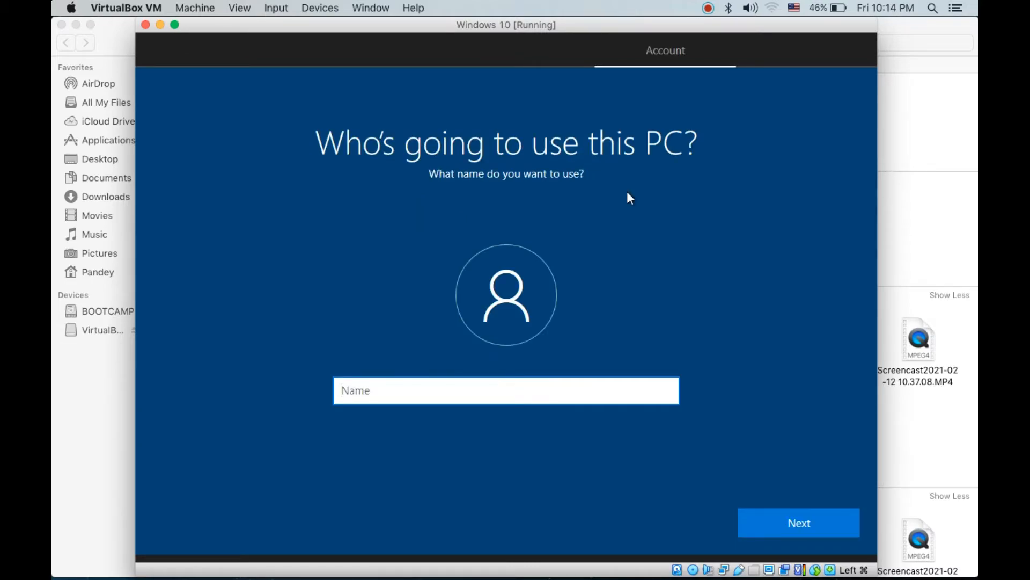
click(627, 191)
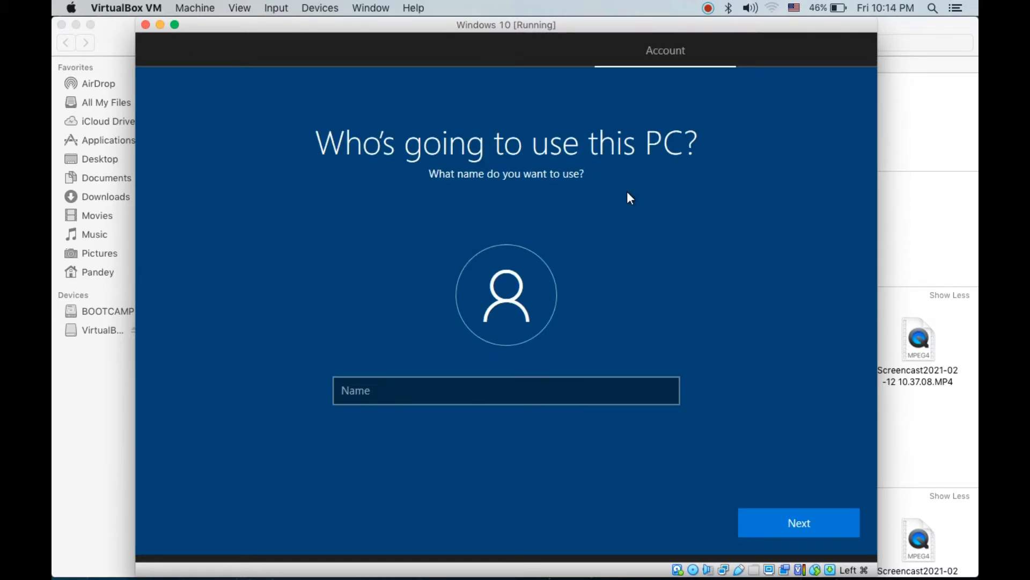
click(455, 380)
text(Saty)
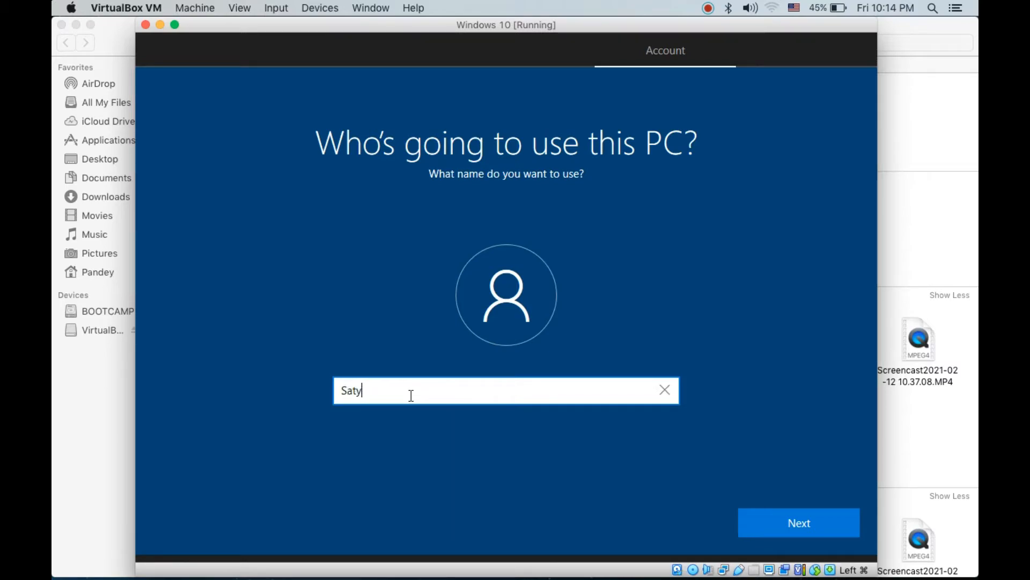
text(enhadks)
click(759, 517)
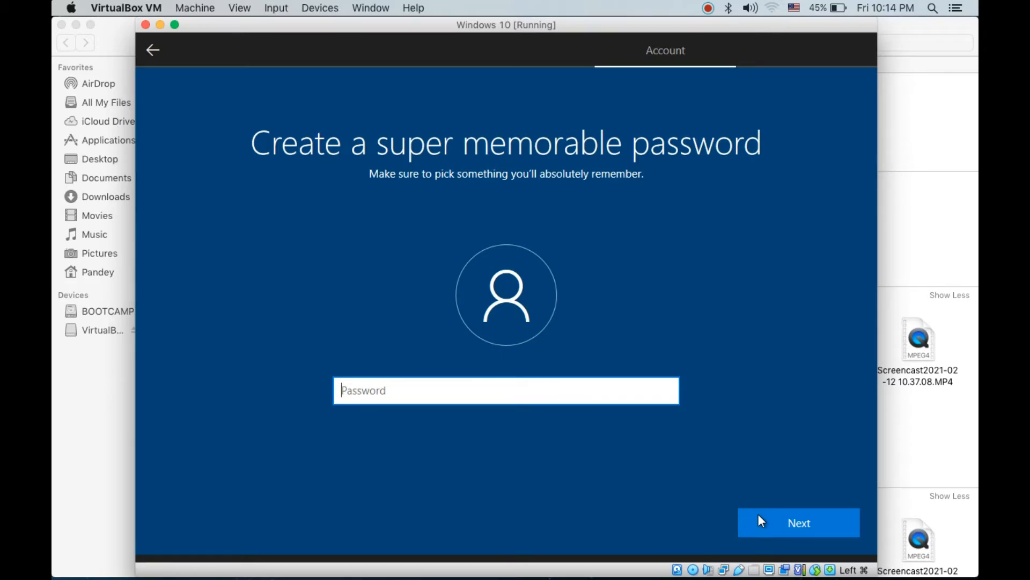
Enter a password for the new Windows account and confirm it.
click(823, 524)
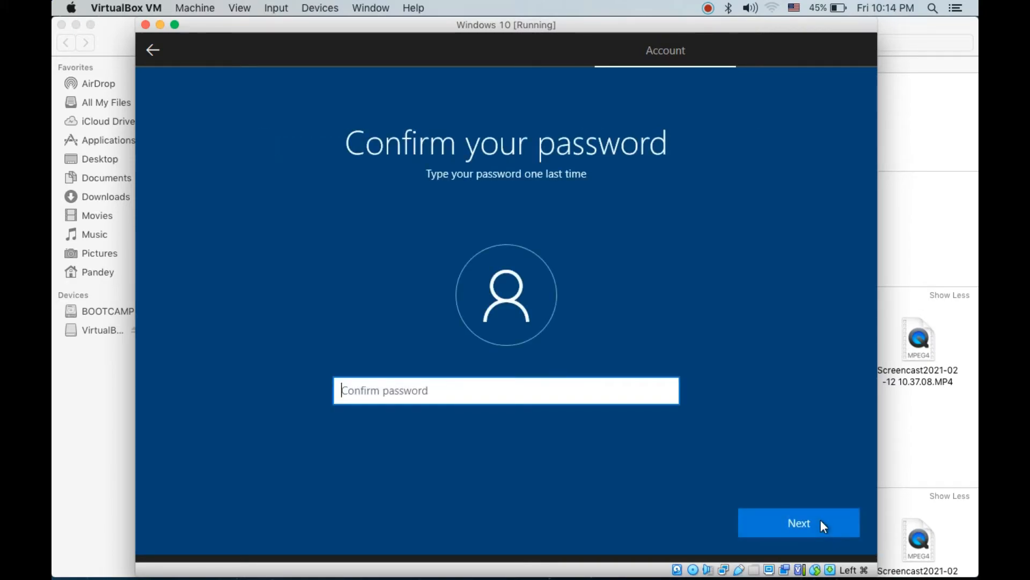
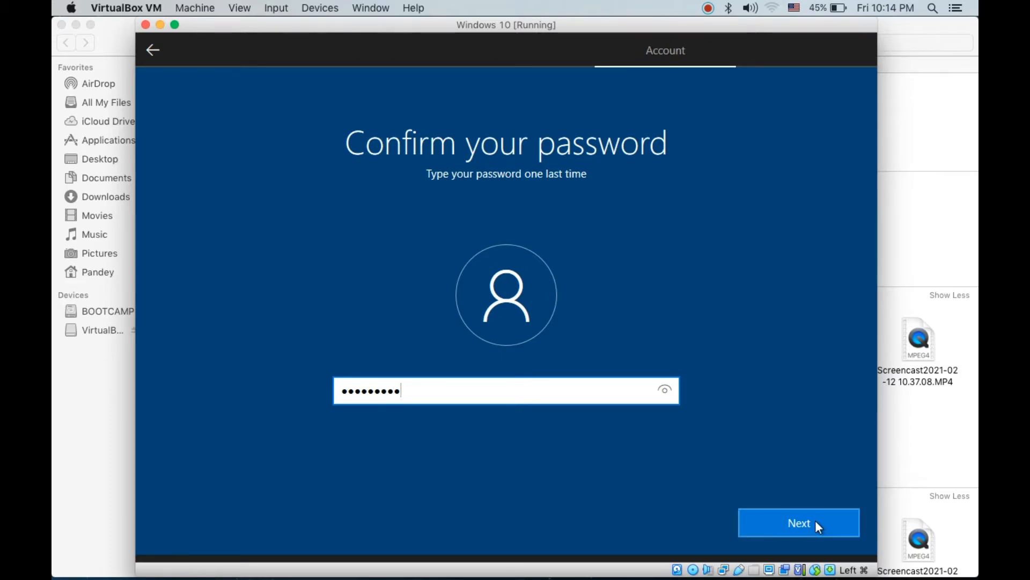
click(816, 521)
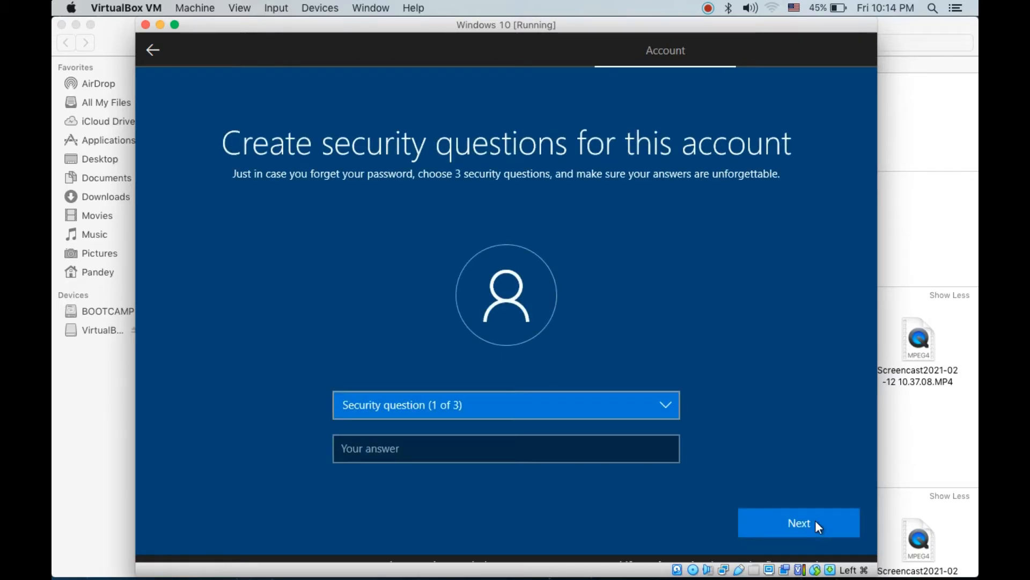
Choose "What was your first pet's name?" as the first security question and submit its answer.
click(619, 411)
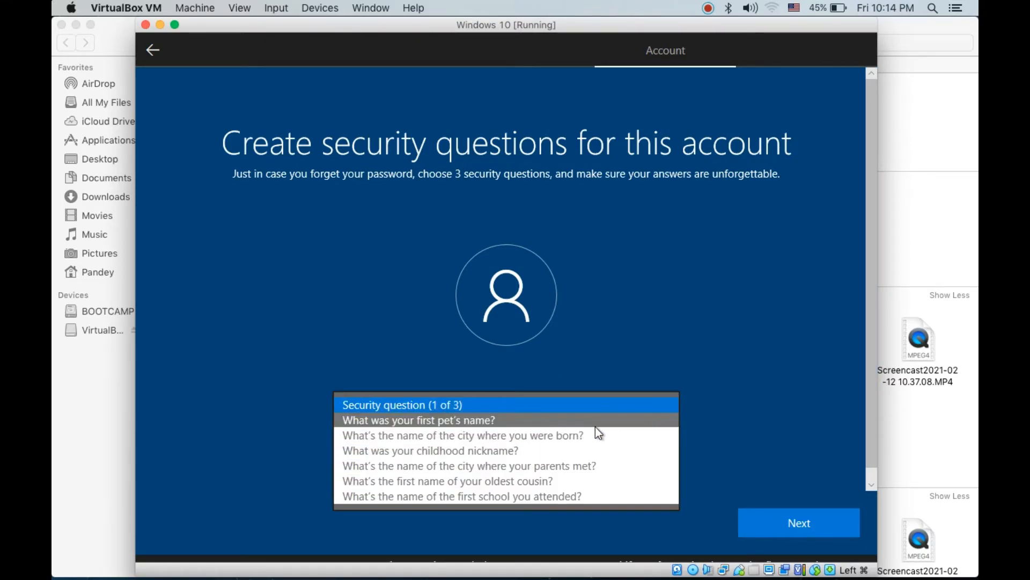
click(594, 424)
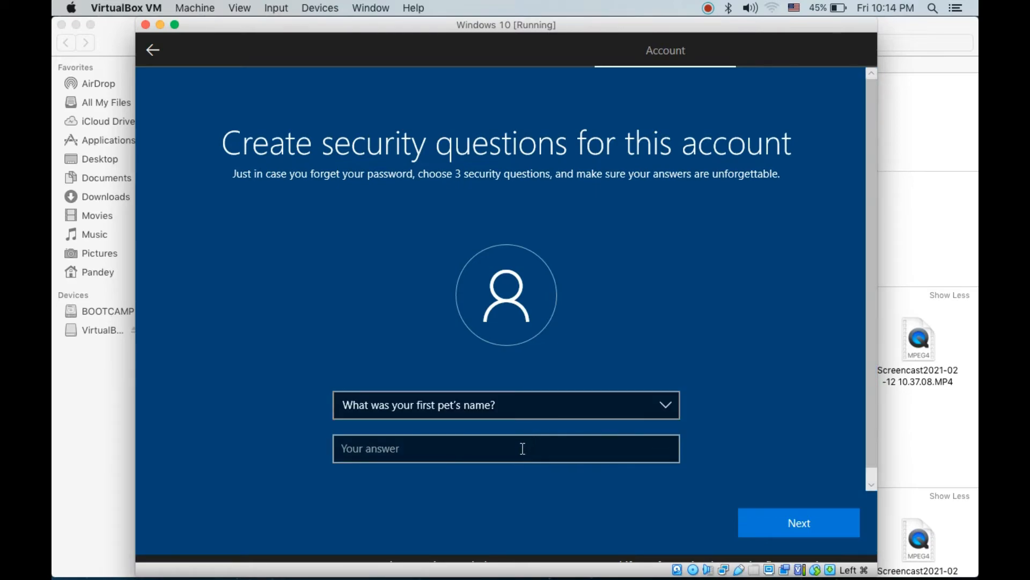
click(522, 447)
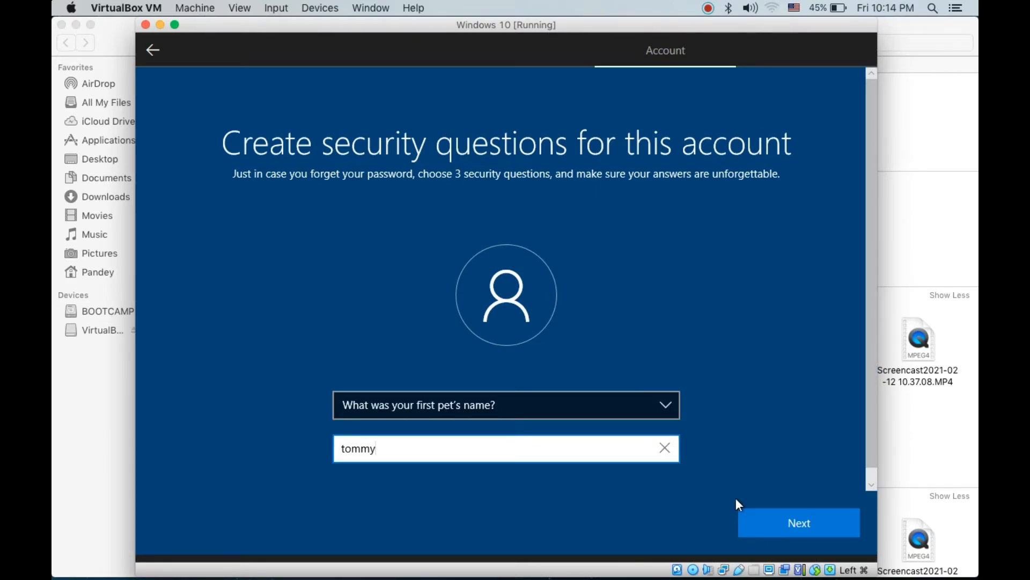
click(786, 524)
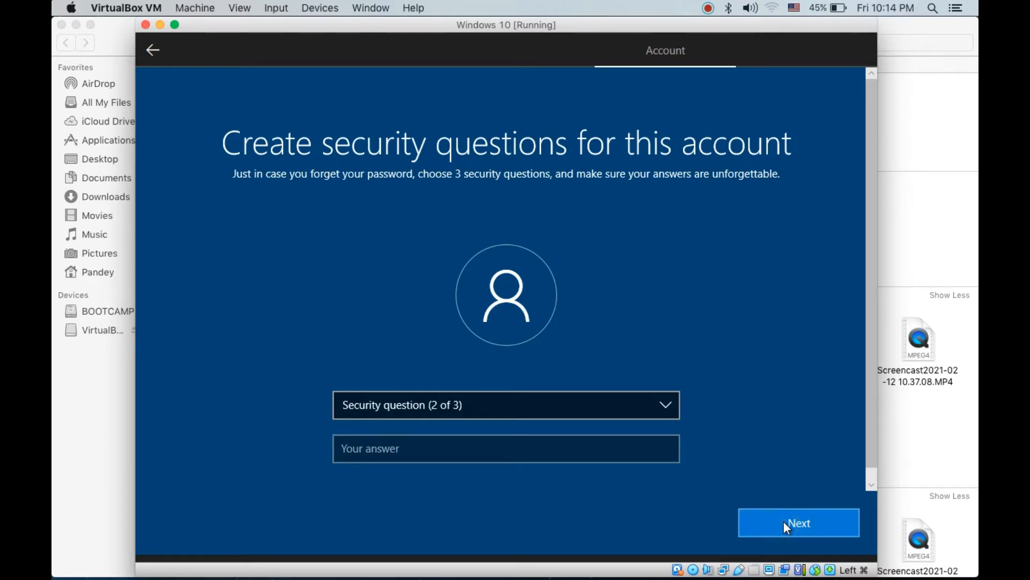
Choose "What's the name of the city where you were born?" as the second security question and submit its answer.
click(540, 410)
click(523, 422)
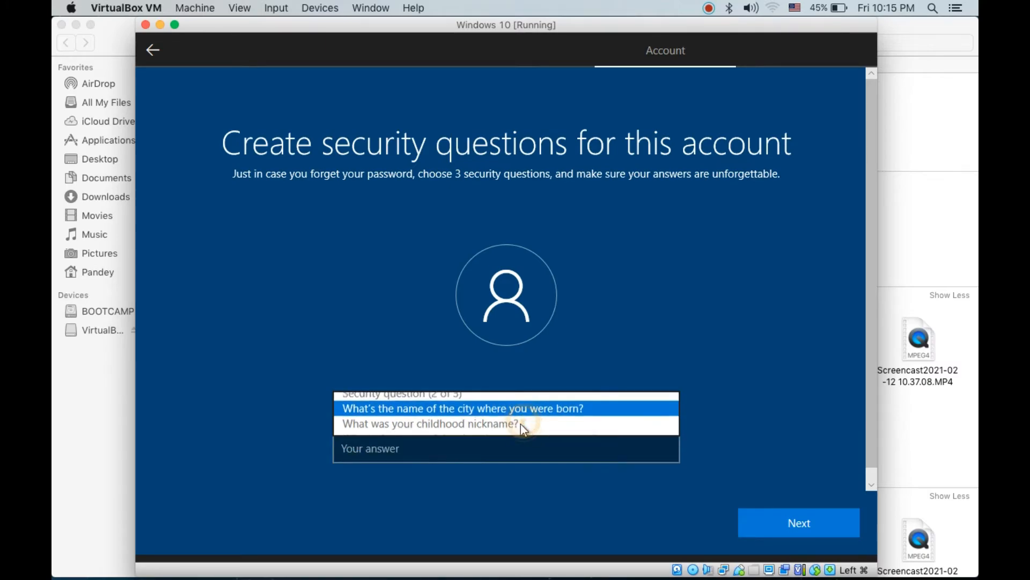
click(491, 448)
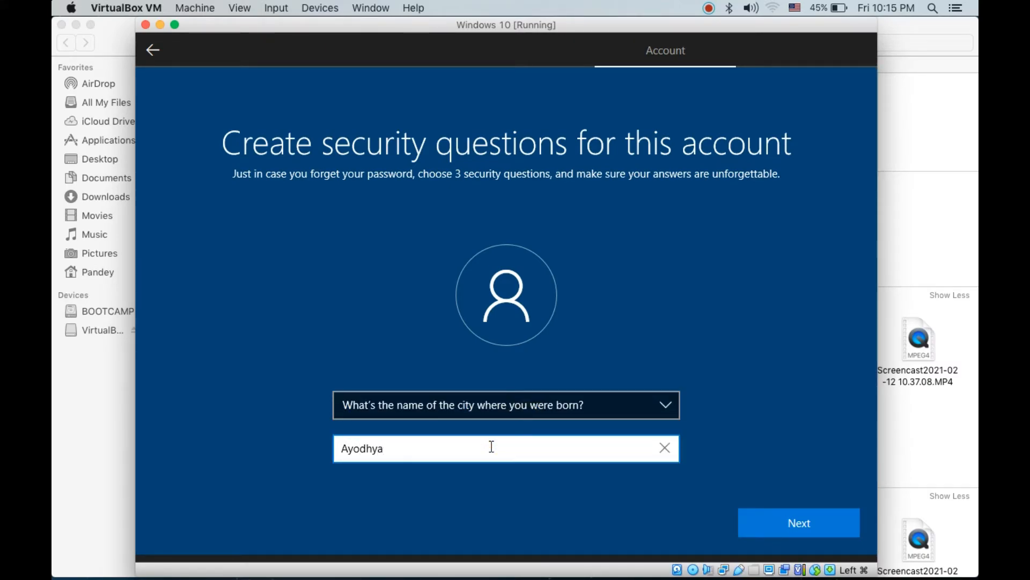
click(757, 518)
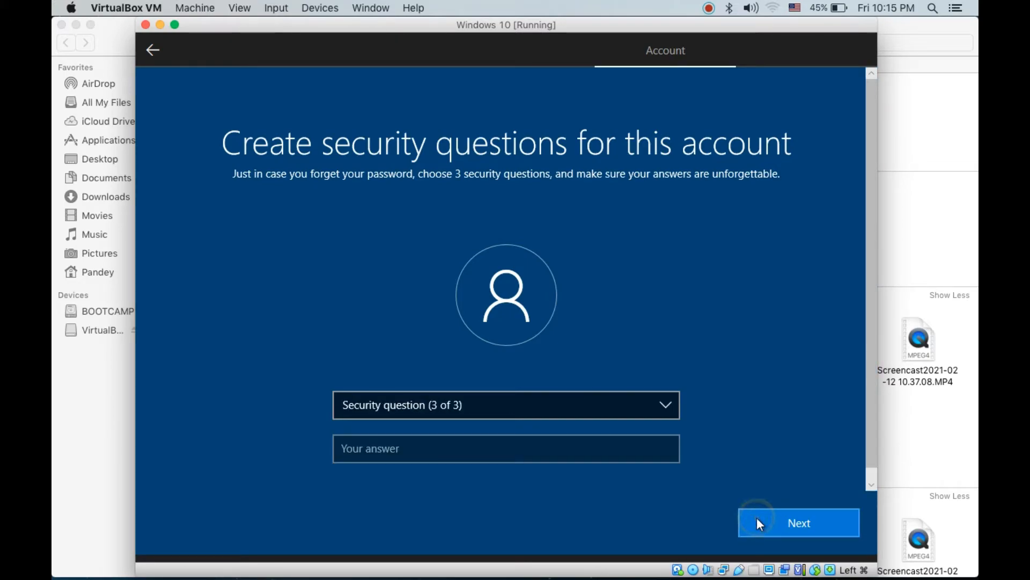
Choose "What's the name of the first school you attended?" as the third security question and submit its answer.
click(543, 411)
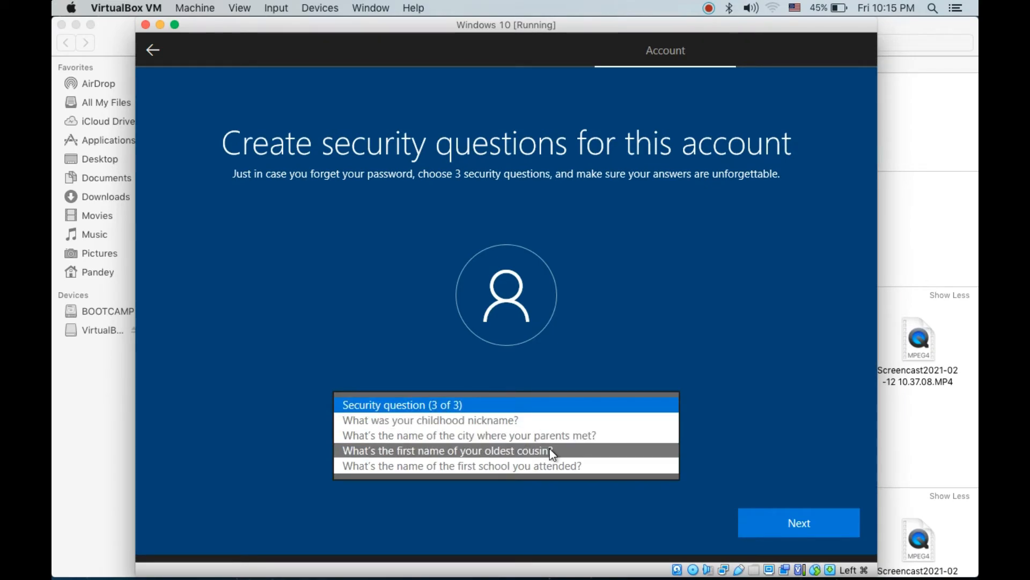
click(550, 463)
click(508, 449)
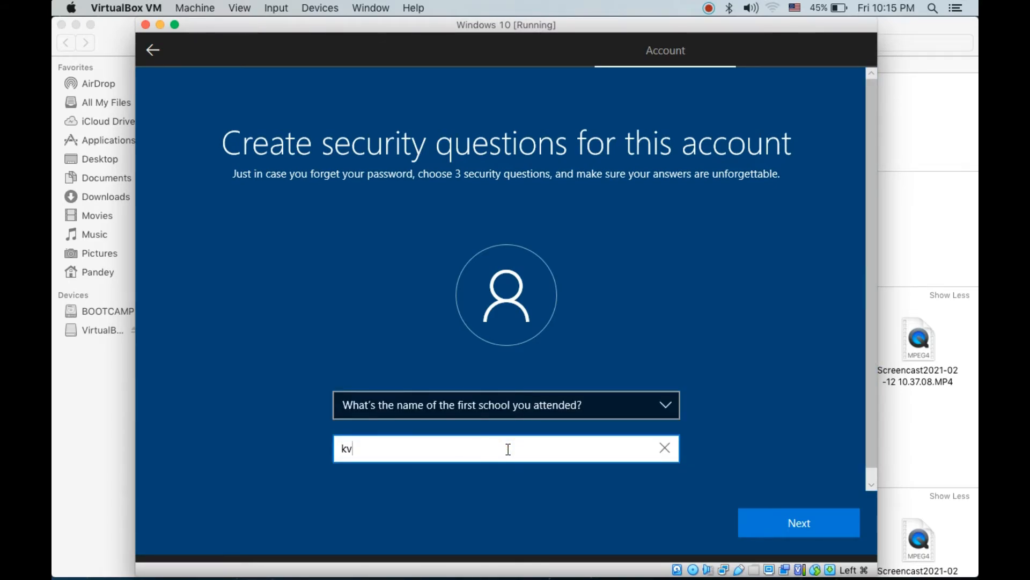
click(763, 514)
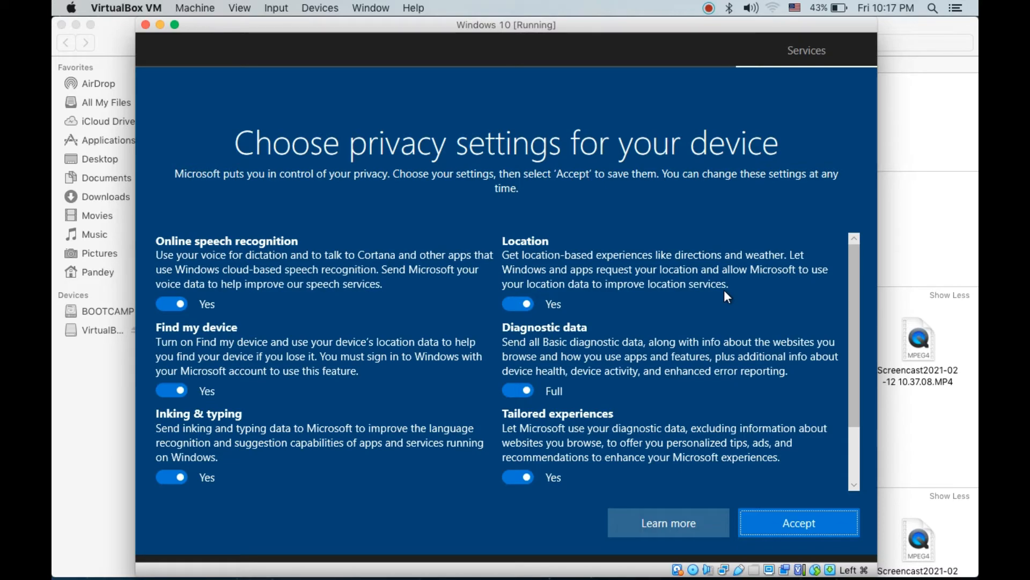
Review the device privacy settings, turning off online speech recognition and setting diagnostic data to Basic.
scroll(724, 292, down, 3)
scroll(725, 293, up, 3)
scroll(724, 295, down, 2)
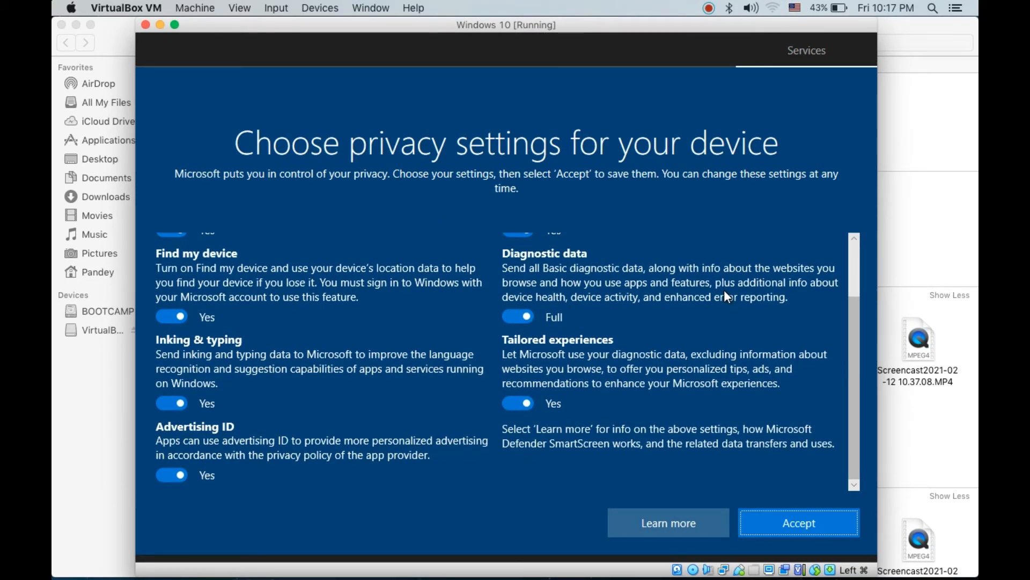
scroll(725, 291, up, 2)
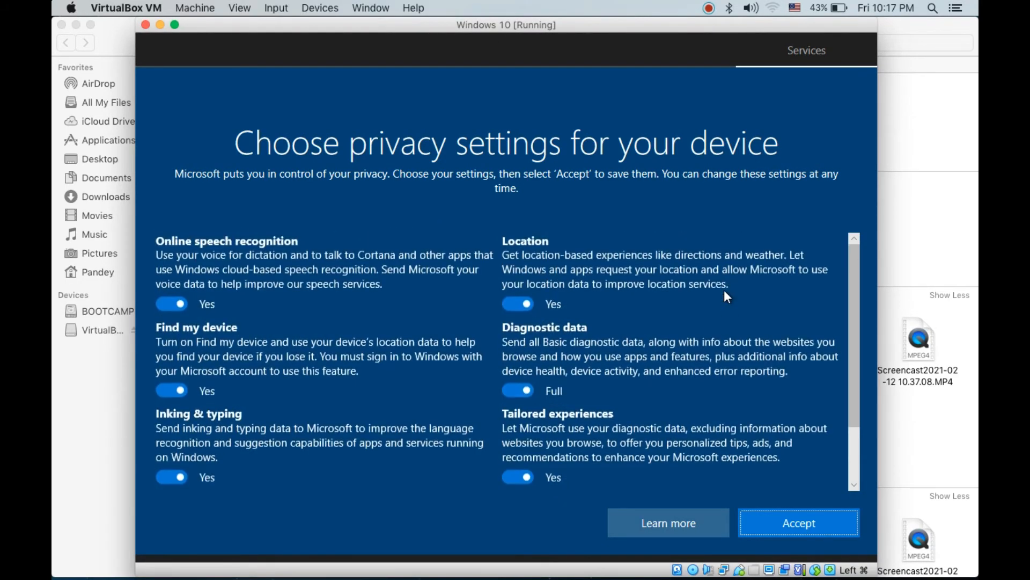
click(172, 305)
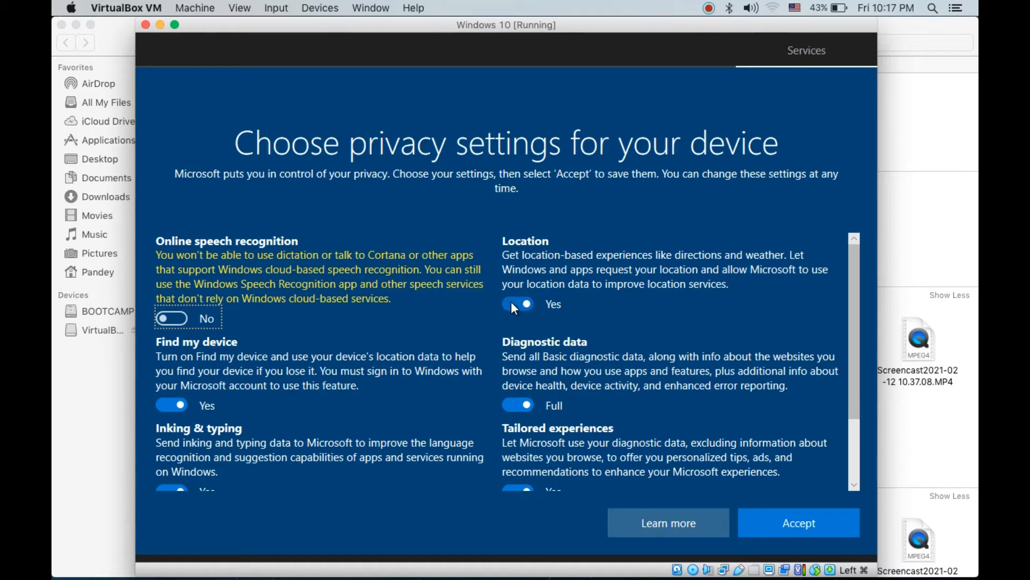
scroll(605, 306, down, 1)
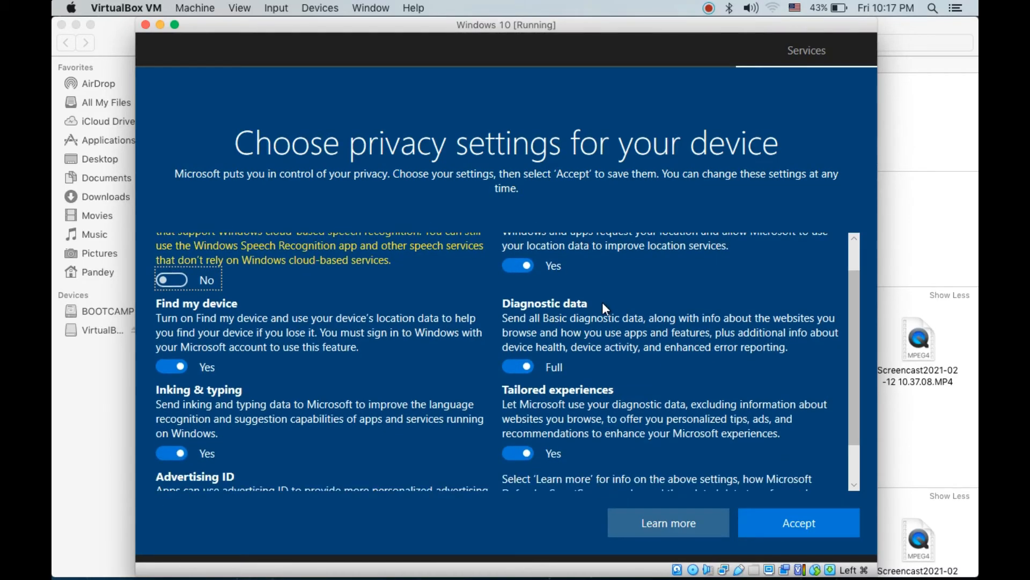
click(521, 365)
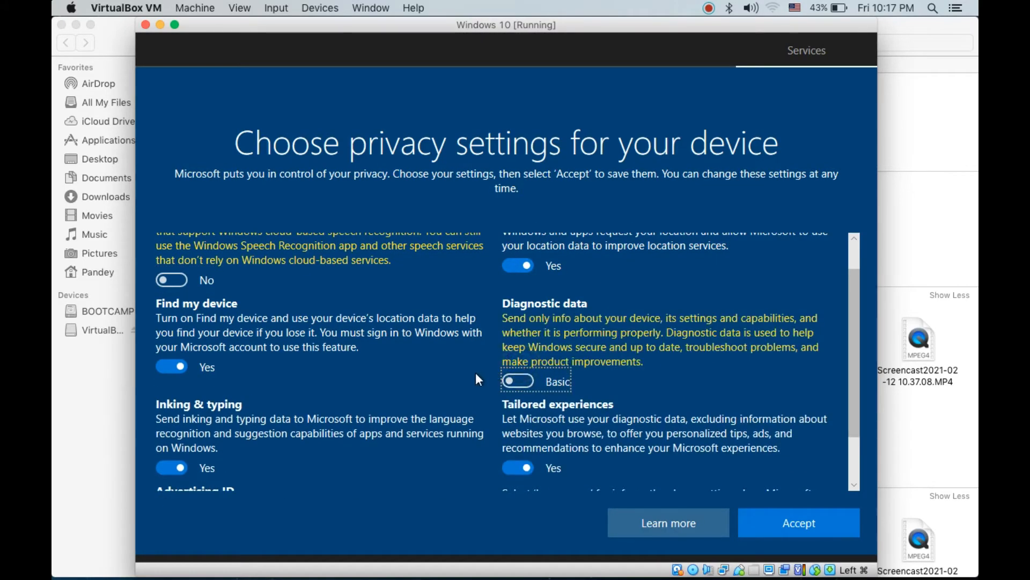
Turn off tailored experiences and the advertising ID, and accept the privacy settings.
scroll(476, 378, down, 2)
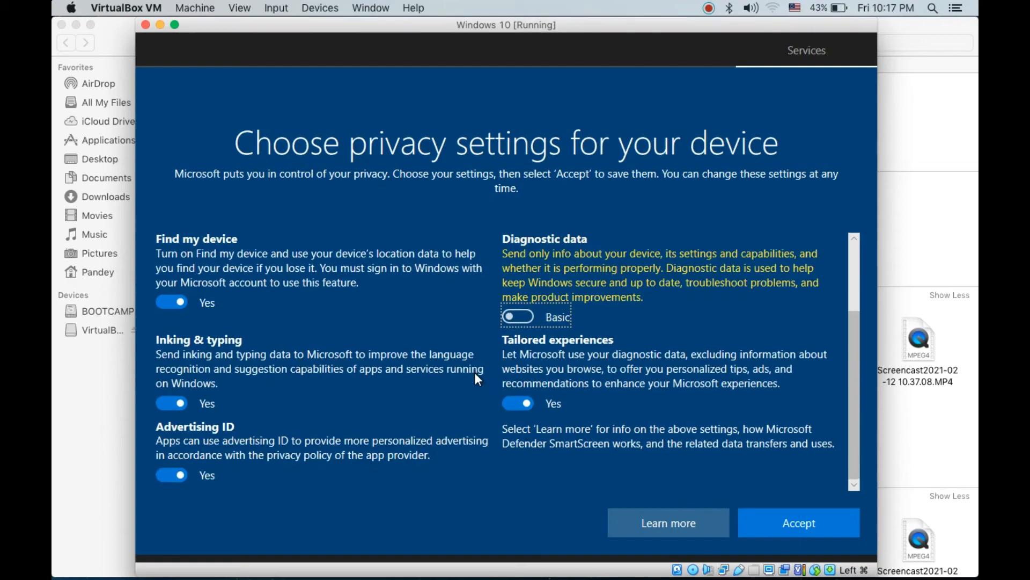
click(515, 404)
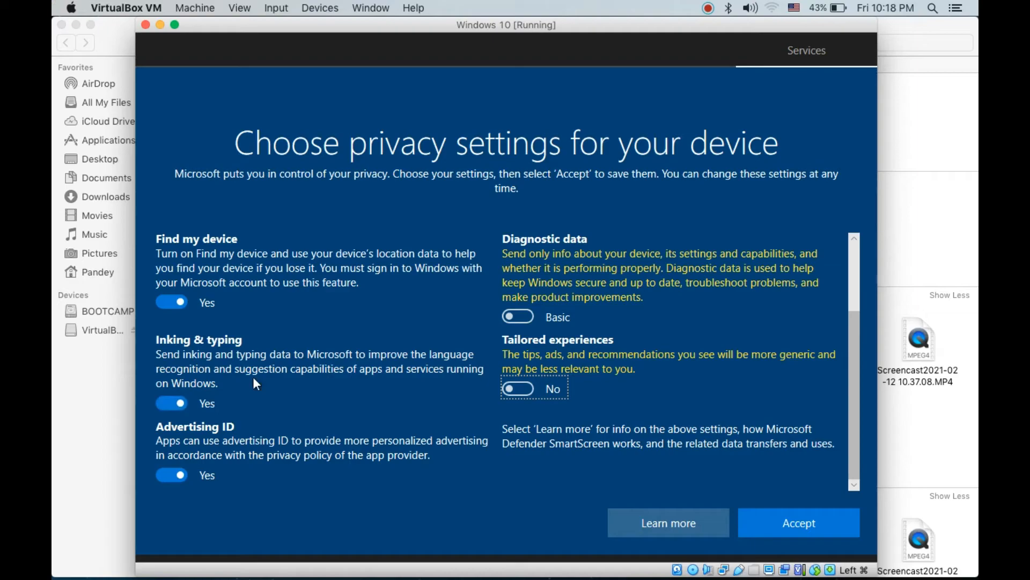
click(173, 473)
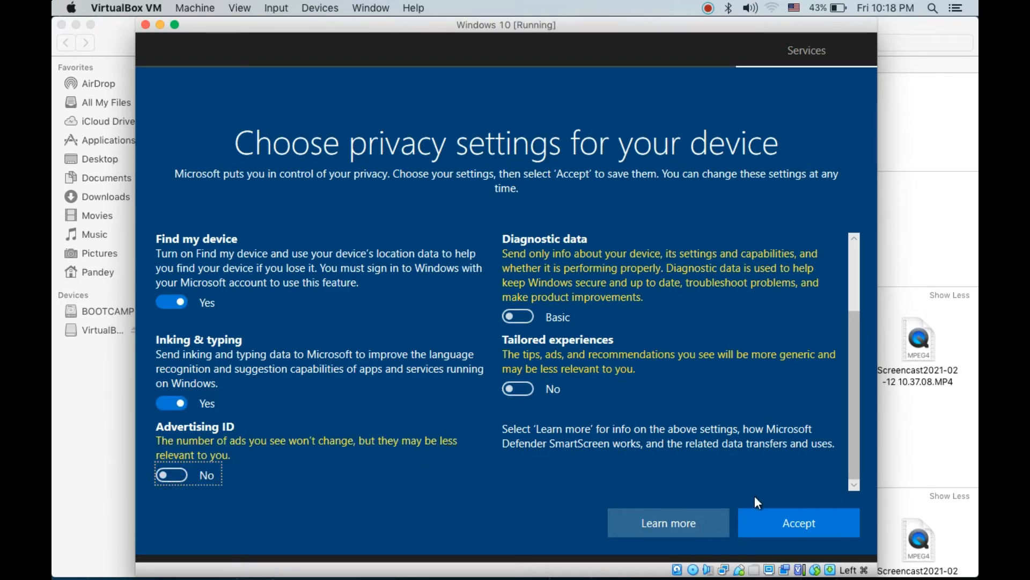
click(775, 519)
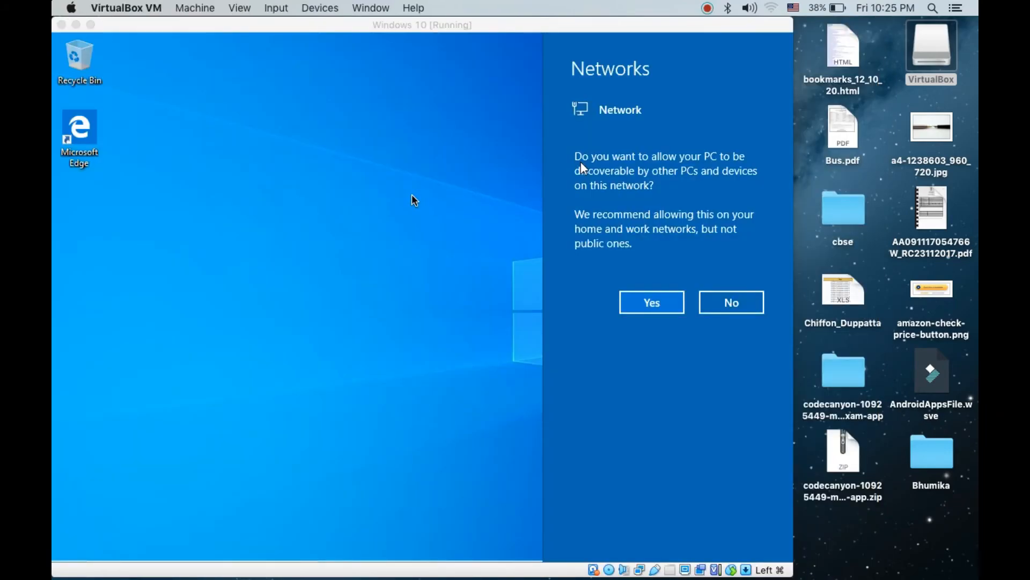
Move the virtual machine window toward the middle of the Mac desktop and switch it to full-screen mode.
drag(346, 27, 451, 35)
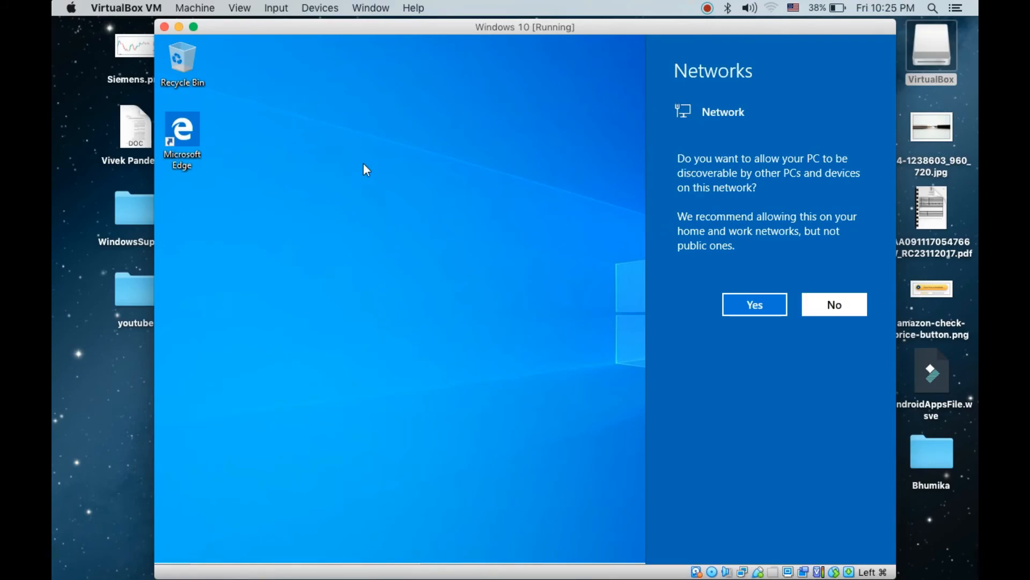
click(194, 27)
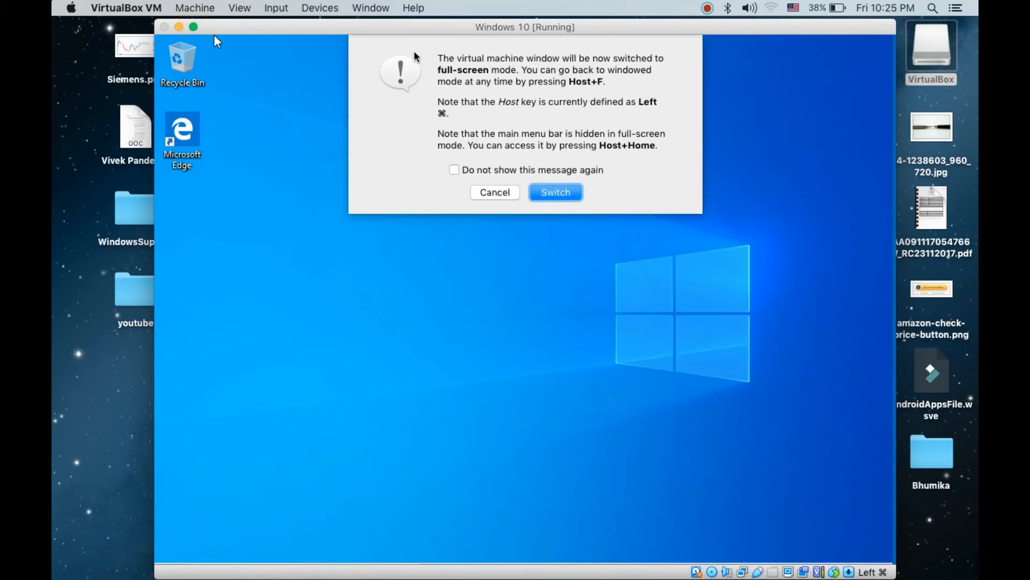
click(495, 193)
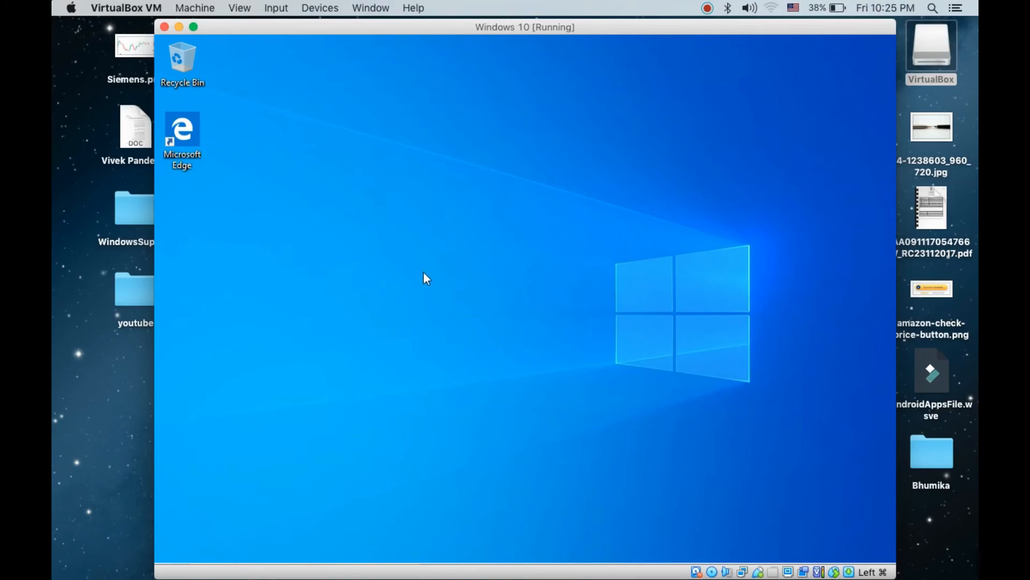
click(194, 27)
click(573, 194)
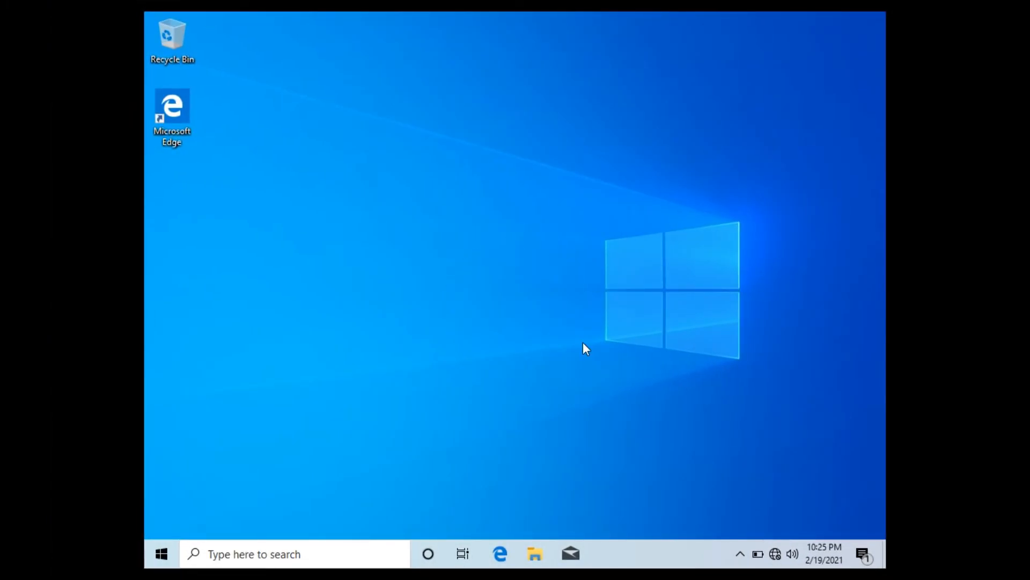
Look over the Start menu apps and File Explorer's Quick access folders, closing each of them again.
click(162, 554)
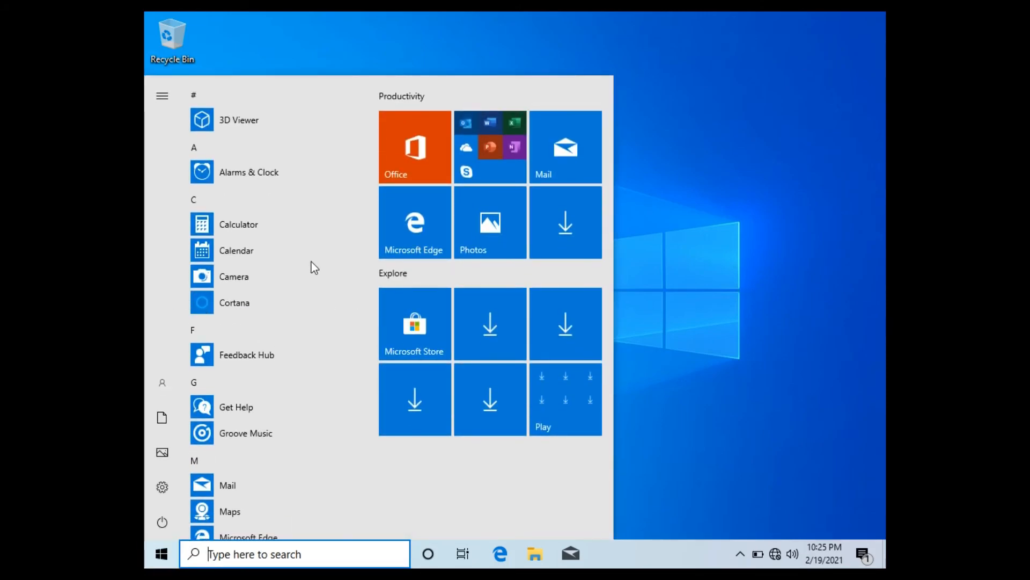
click(695, 225)
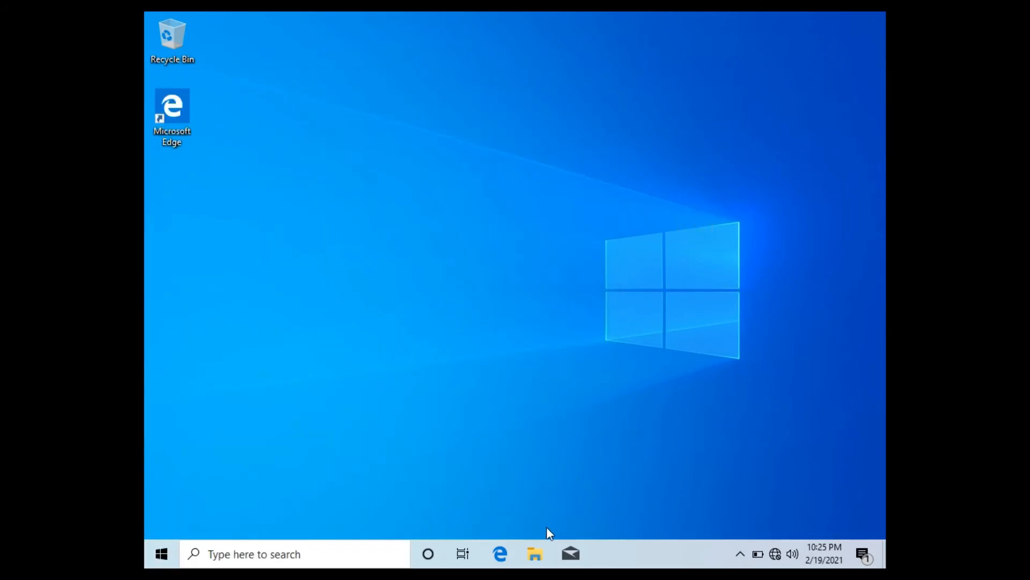
click(541, 551)
click(536, 554)
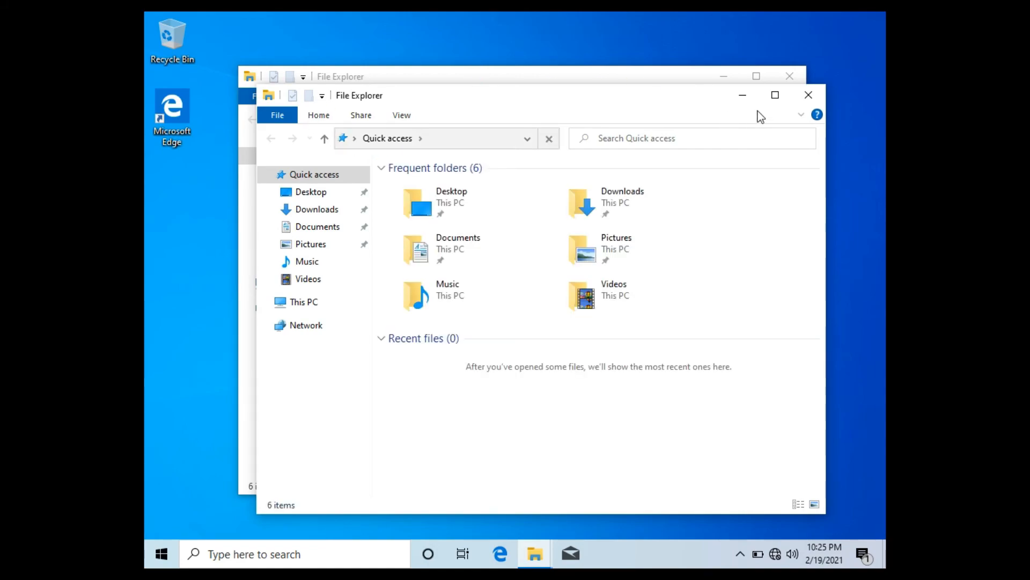
click(812, 97)
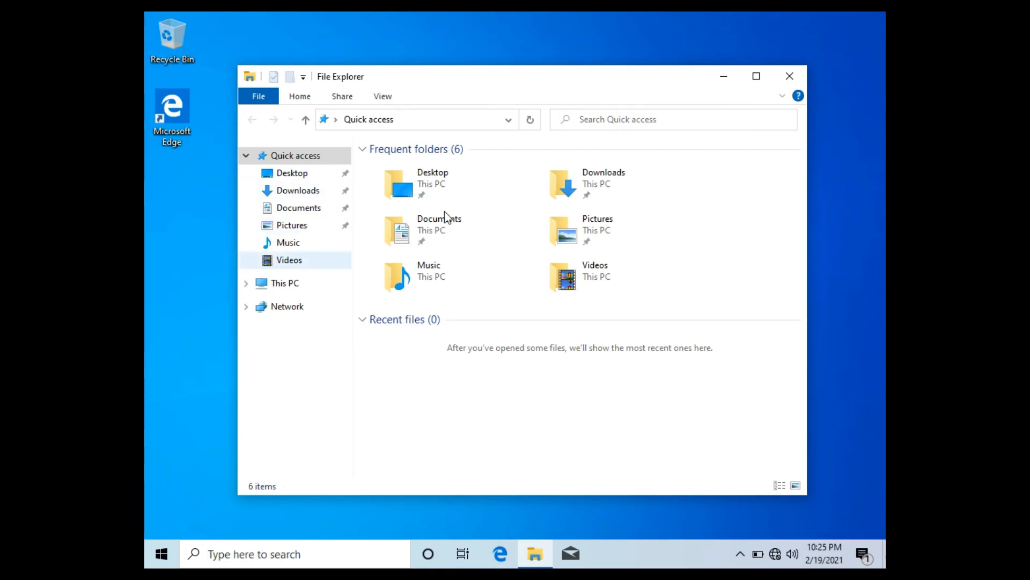
click(790, 79)
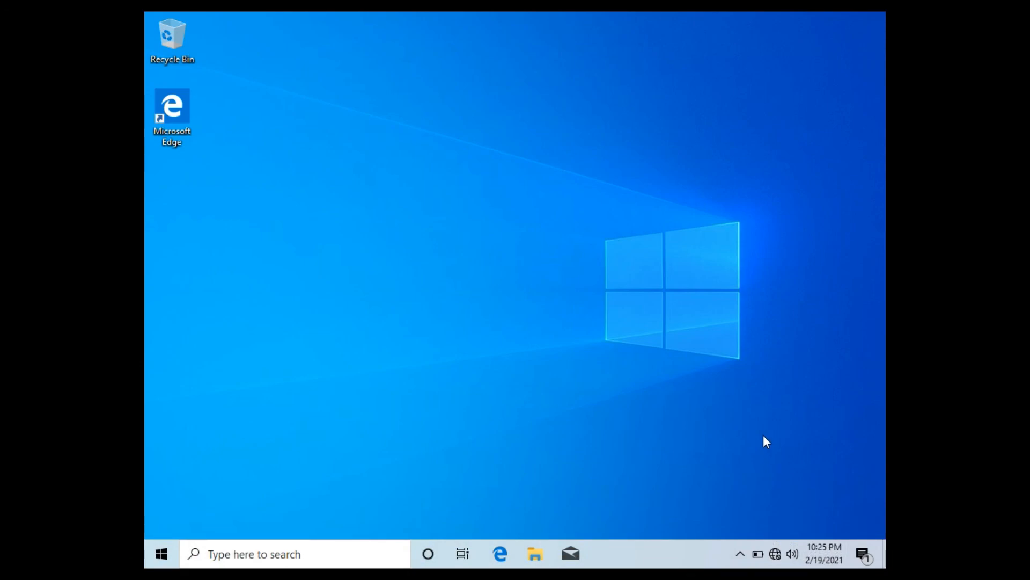
Return the virtual machine to windowed mode and view the resize and scale options for Virtual Screen 1.
key(super+f)
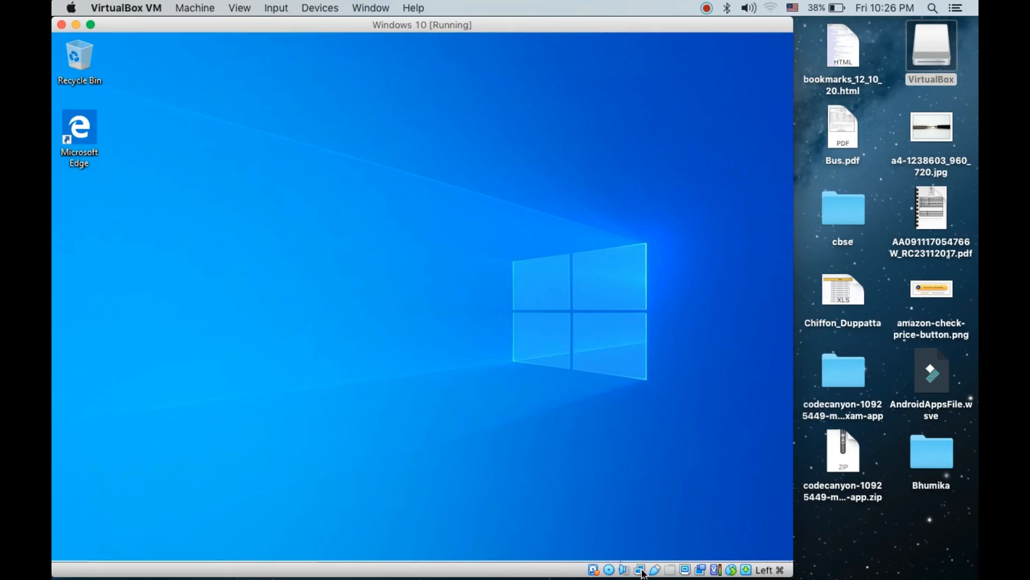
click(685, 570)
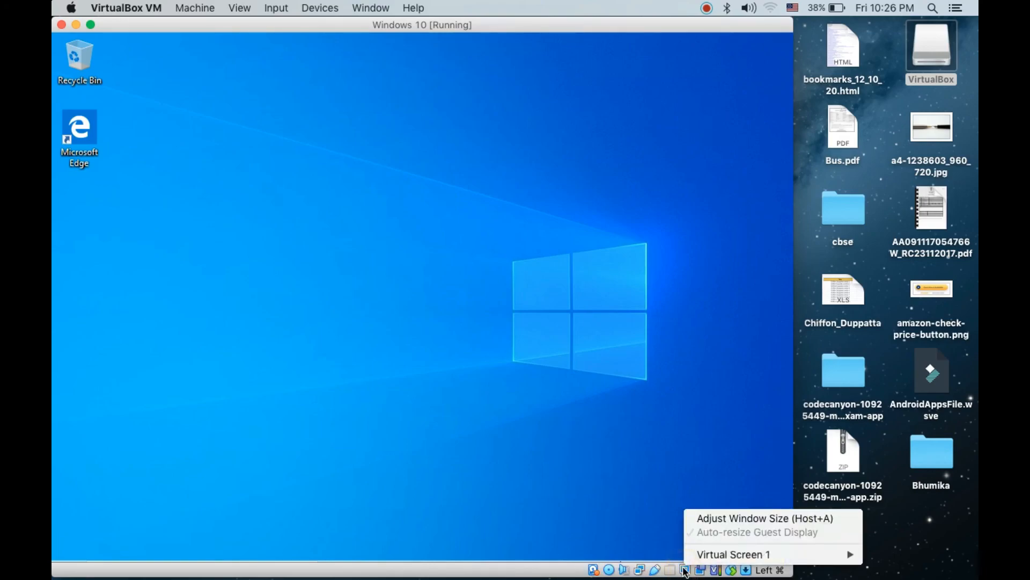
mouse_move(706, 559)
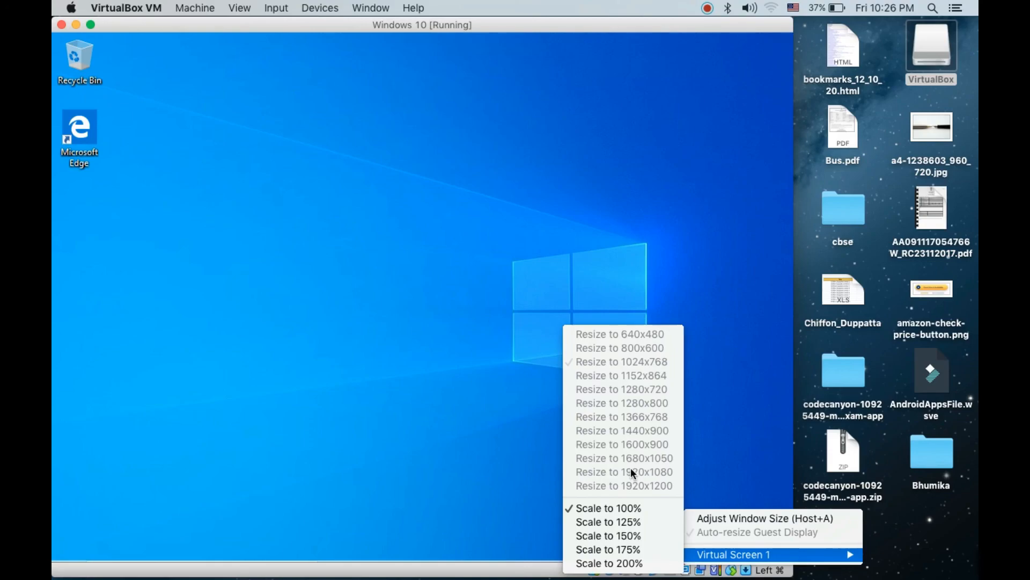
Switch the Windows 10 virtual machine back to full-screen mode.
click(91, 24)
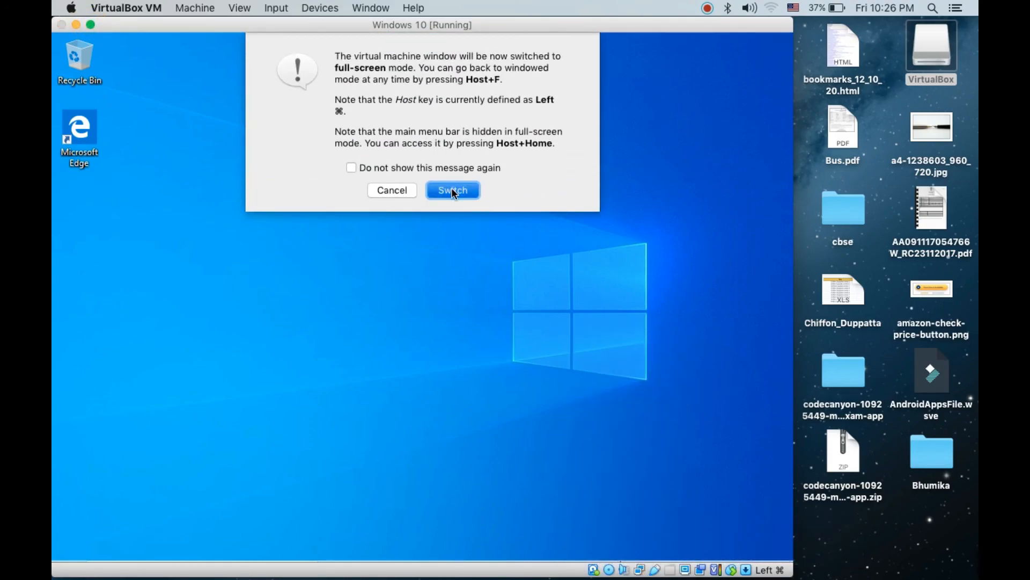
click(452, 189)
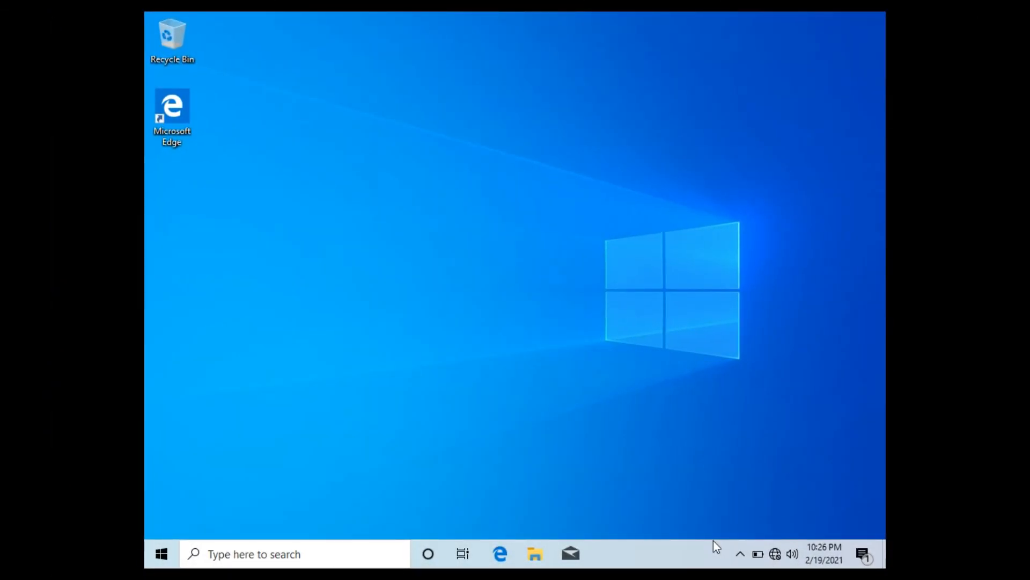